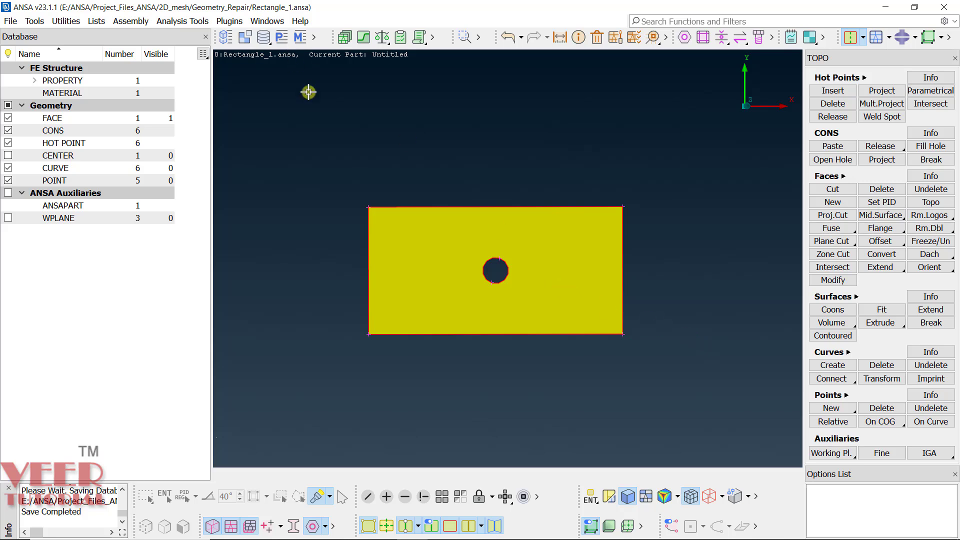
click(10, 19)
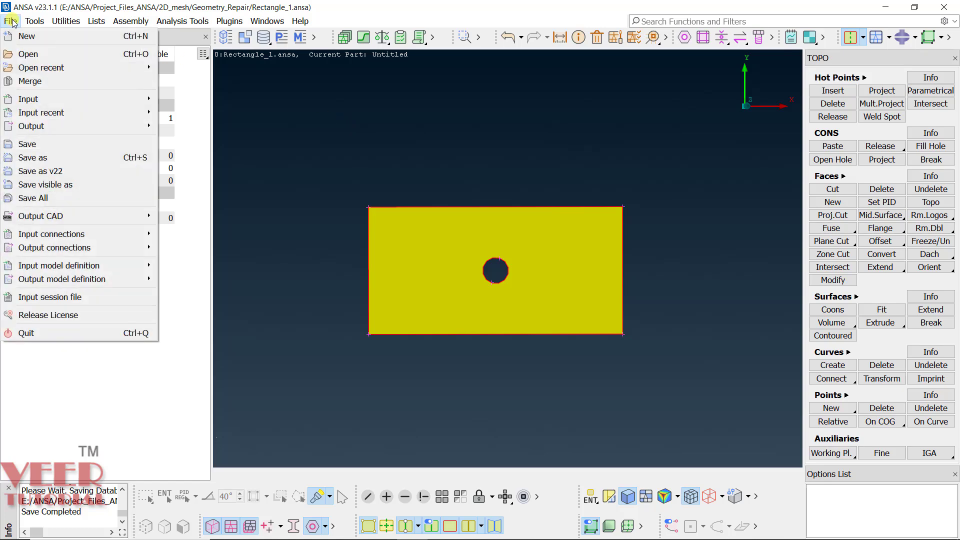
click(39, 56)
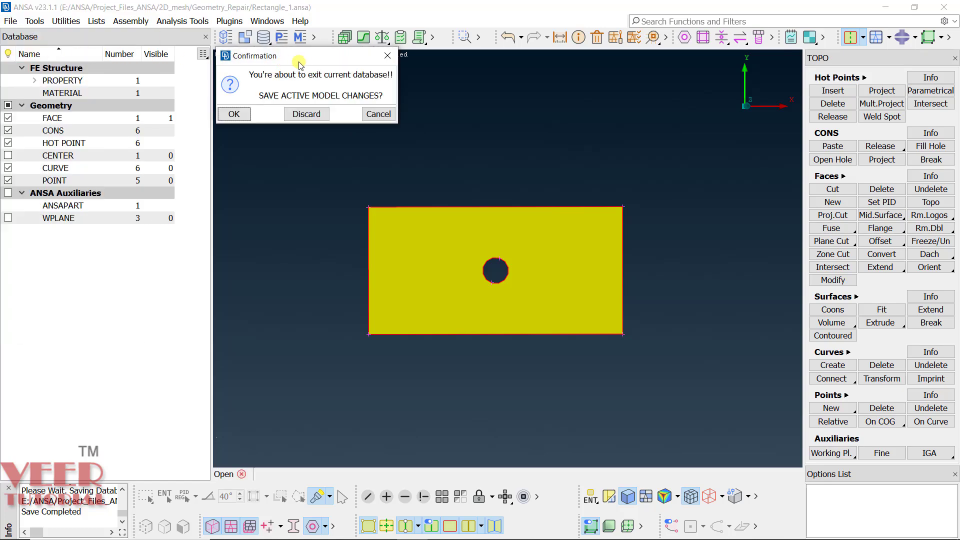
click(379, 115)
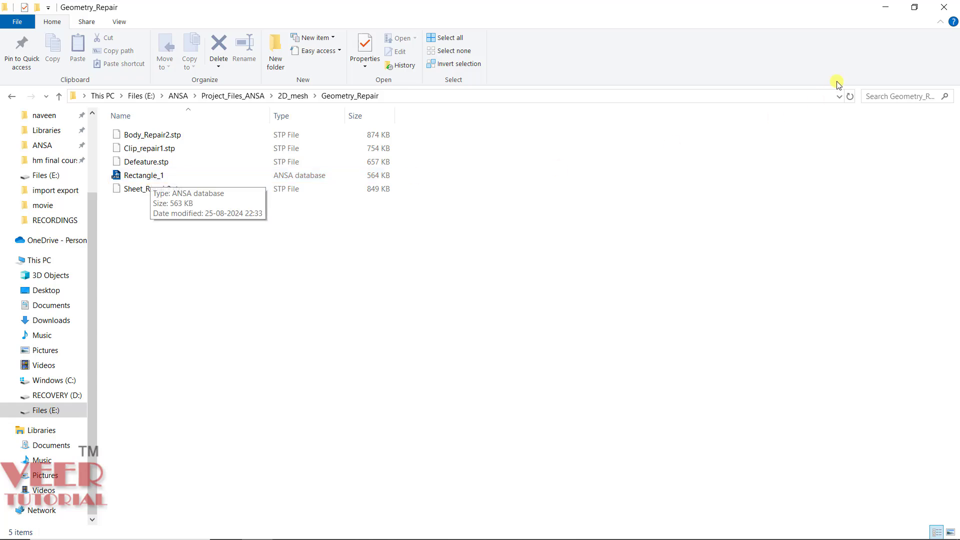
click(886, 8)
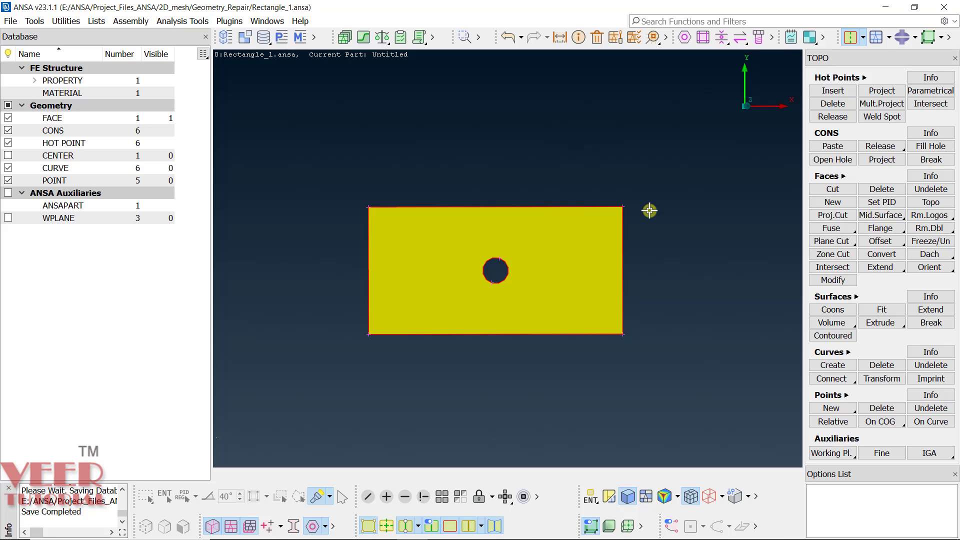
Step: Cut the face from the left side of the hole to the plate's left edge, using the minimum length of macro (2.5)
click(832, 189)
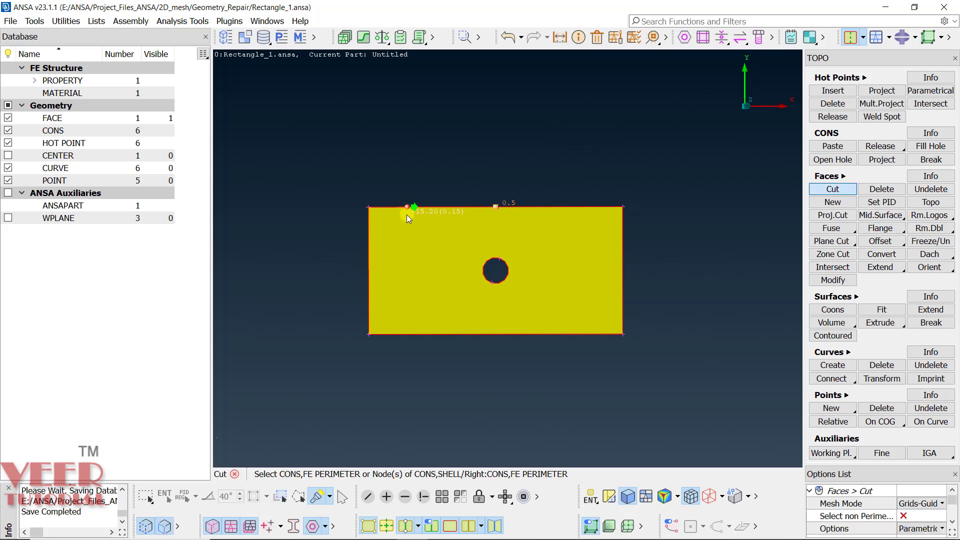
scroll(461, 286, up, 3)
scroll(576, 304, down, 1)
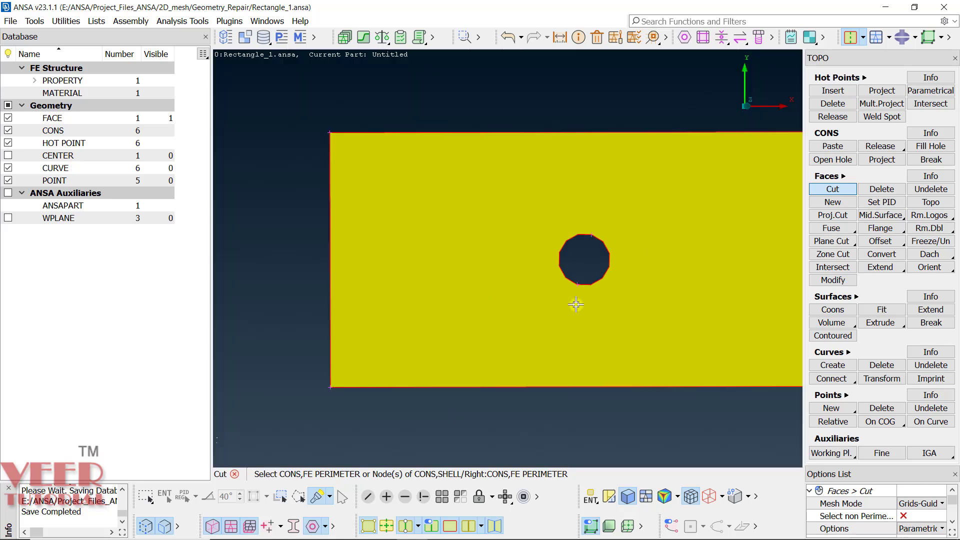
scroll(576, 305, down, 1)
scroll(575, 290, up, 3)
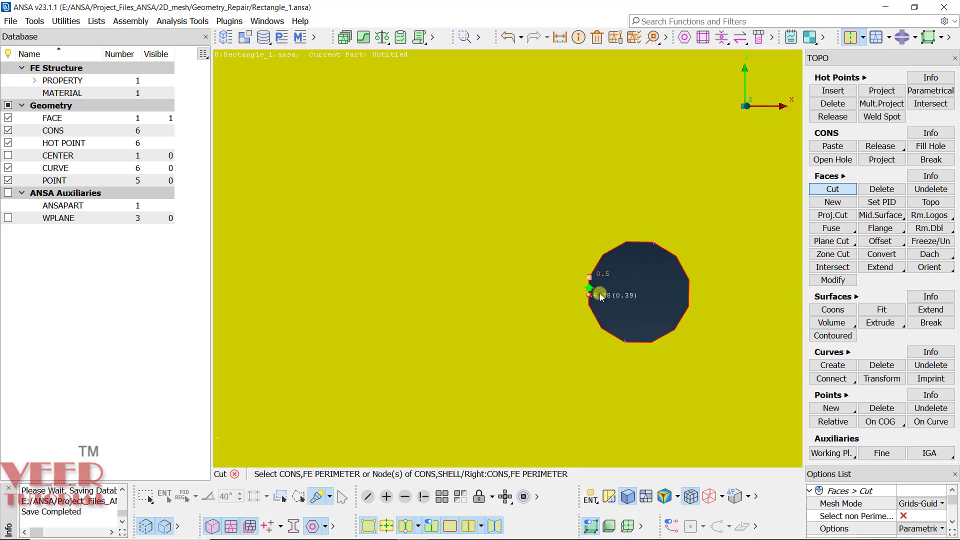
scroll(600, 296, down, 3)
scroll(595, 280, up, 2)
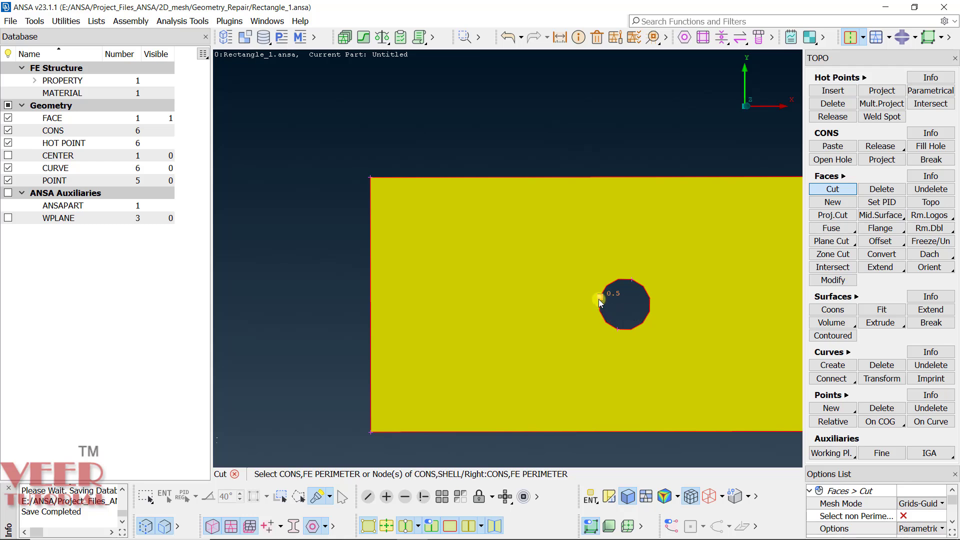
scroll(601, 296, up, 2)
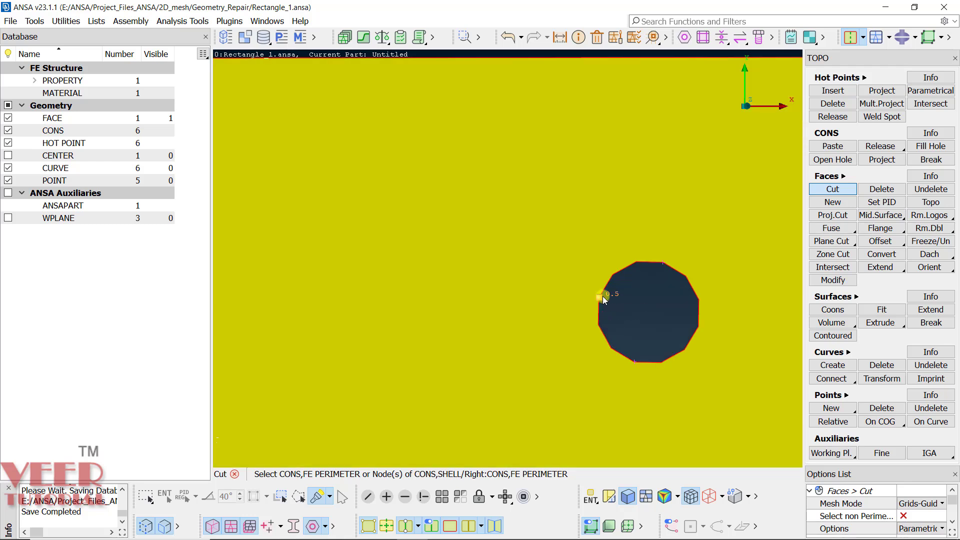
click(599, 297)
scroll(599, 297, down, 3)
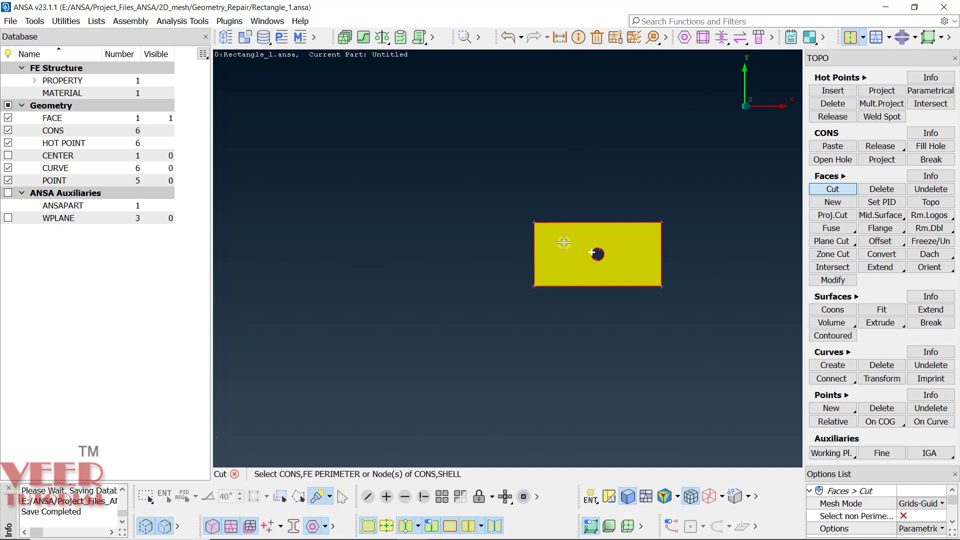
scroll(564, 242, up, 2)
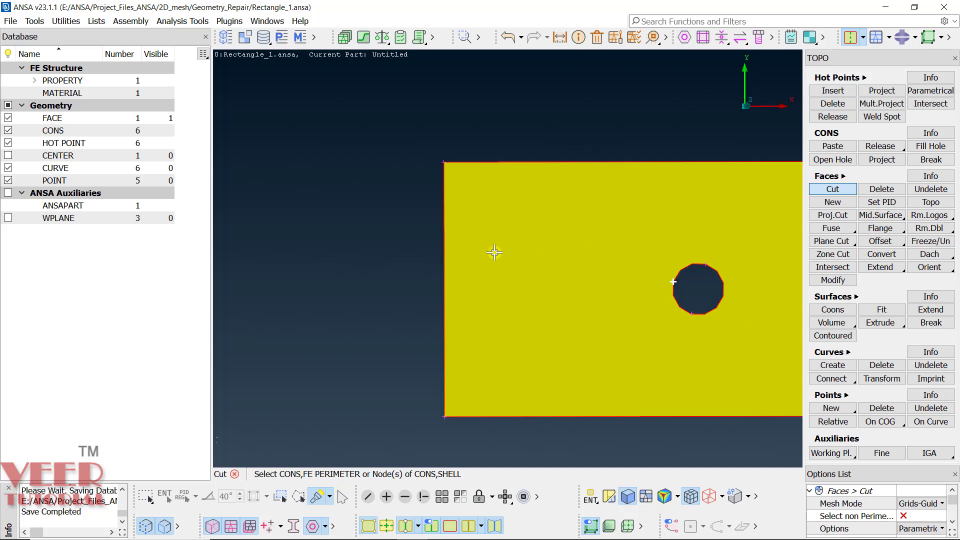
click(445, 278)
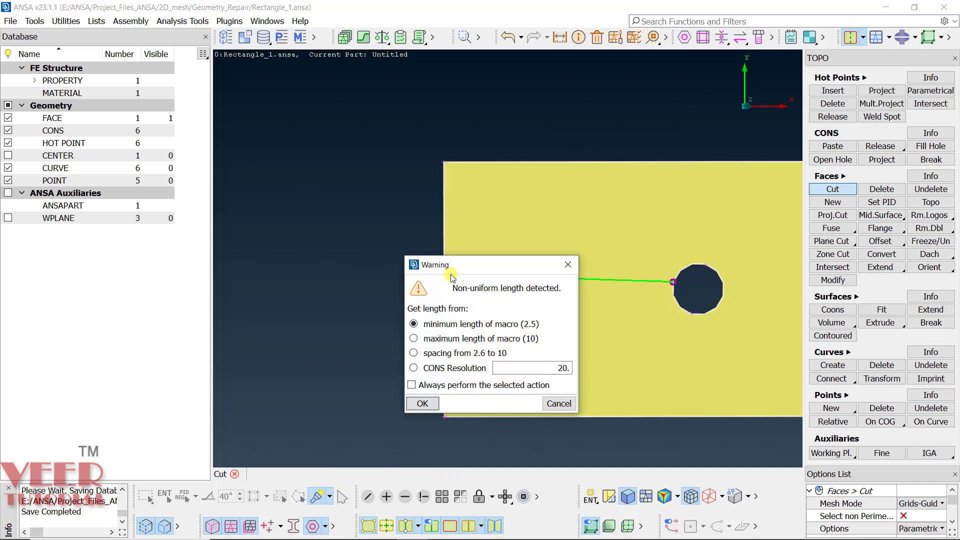
click(422, 403)
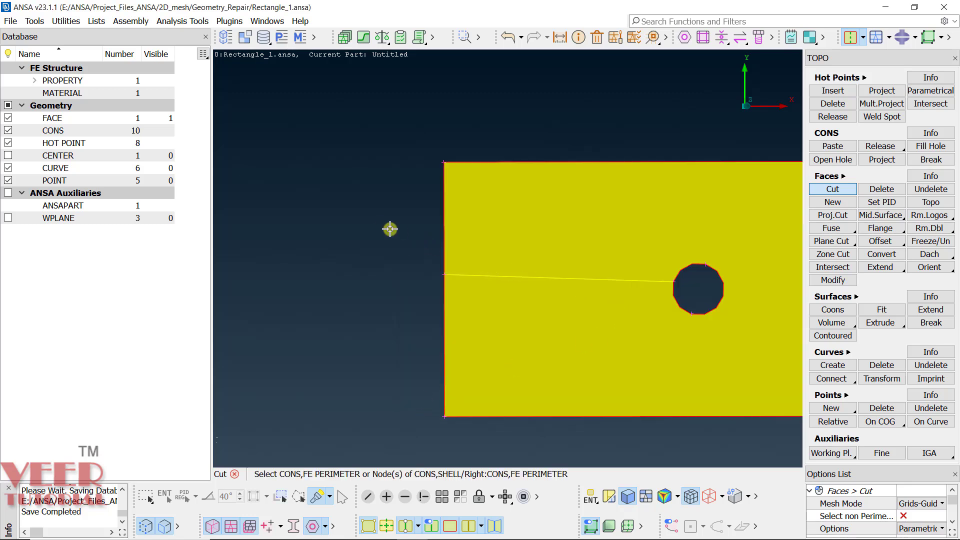
Step: Switch the model's display colouring from entity mode to PID
scroll(637, 268, down, 3)
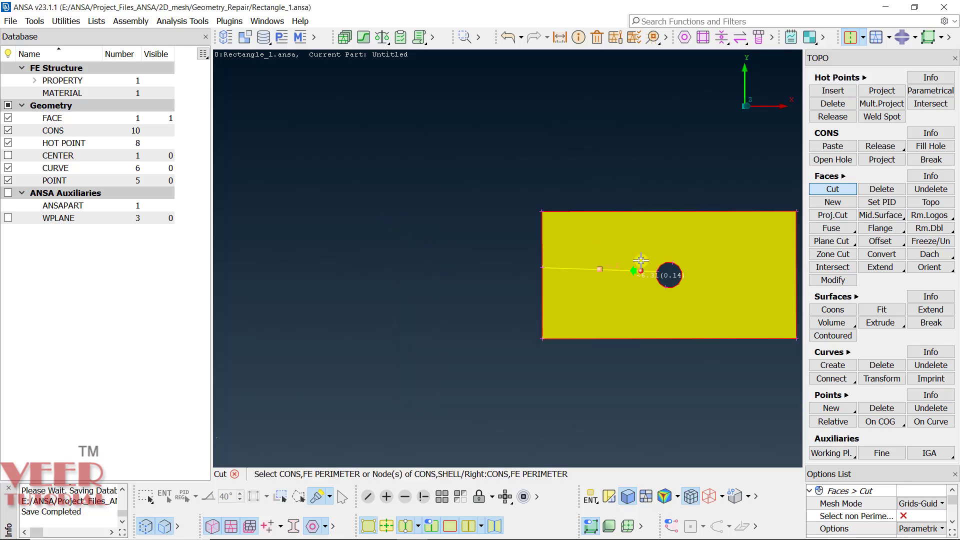
scroll(689, 270, up, 5)
scroll(689, 270, down, 3)
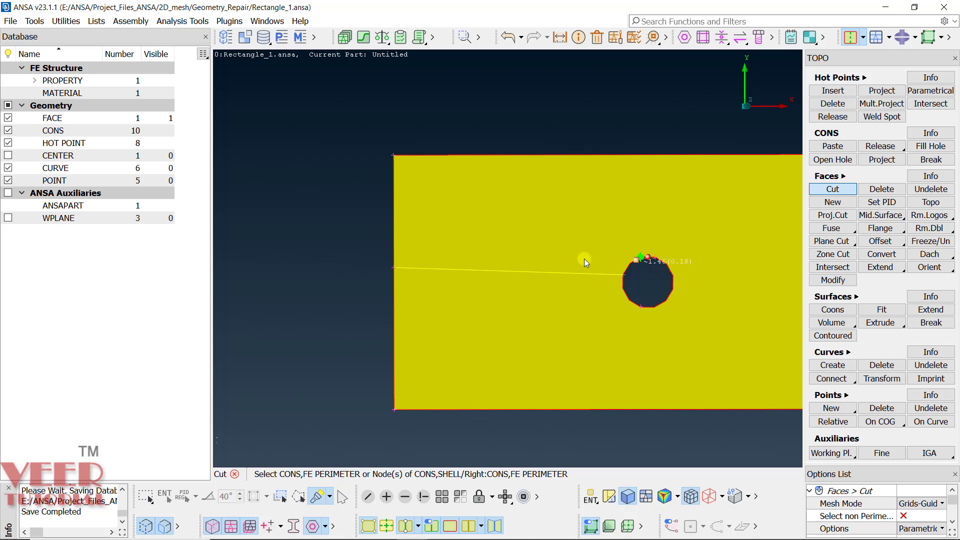
click(591, 496)
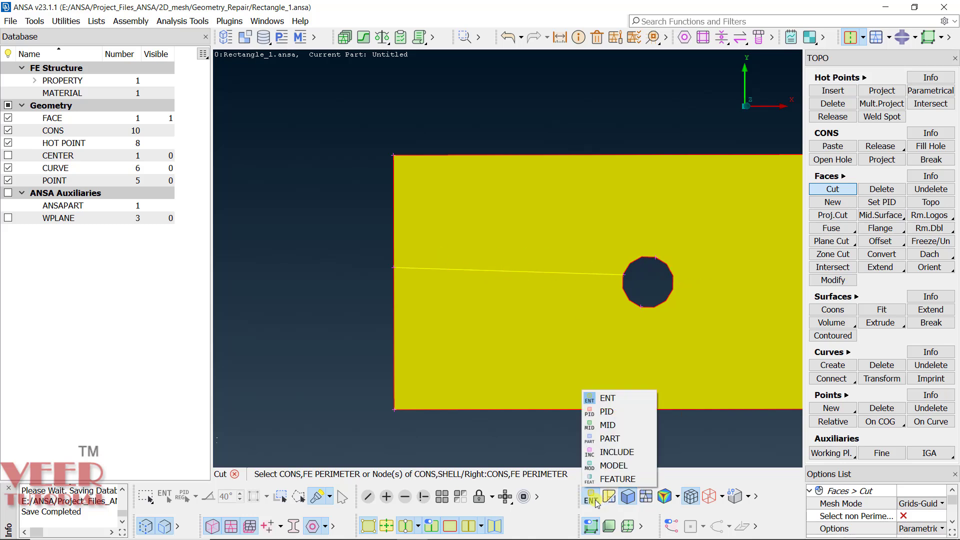
click(618, 414)
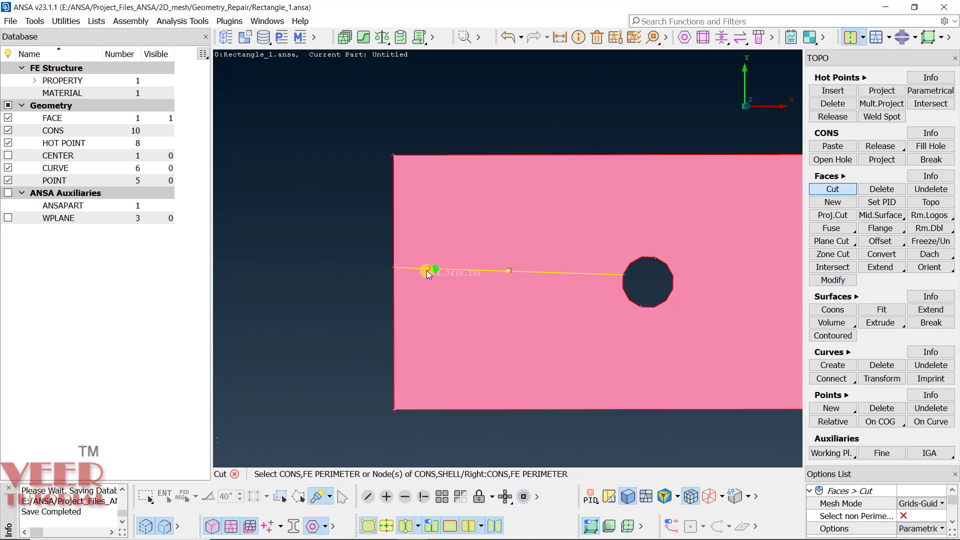
Step: Cut the face from the top of the hole to the plate's upper edge, always applying the minimum length of macro (2.5)
scroll(347, 268, down, 3)
scroll(412, 269, up, 3)
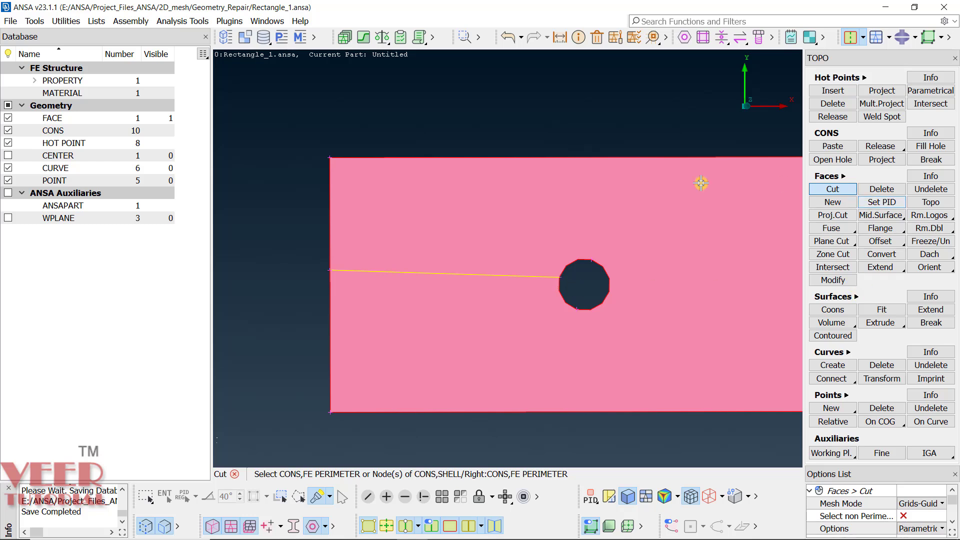
scroll(386, 187, down, 3)
scroll(463, 184, up, 3)
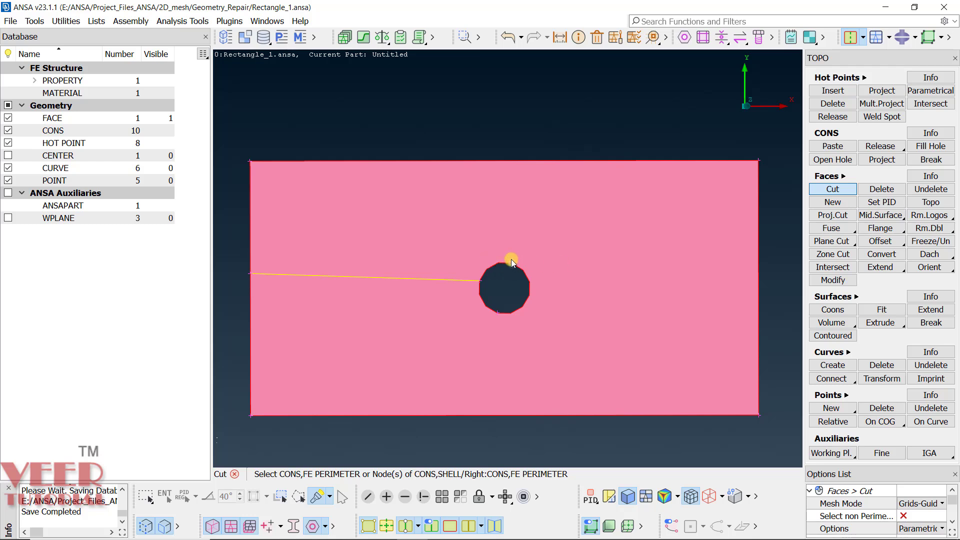
scroll(511, 259, up, 4)
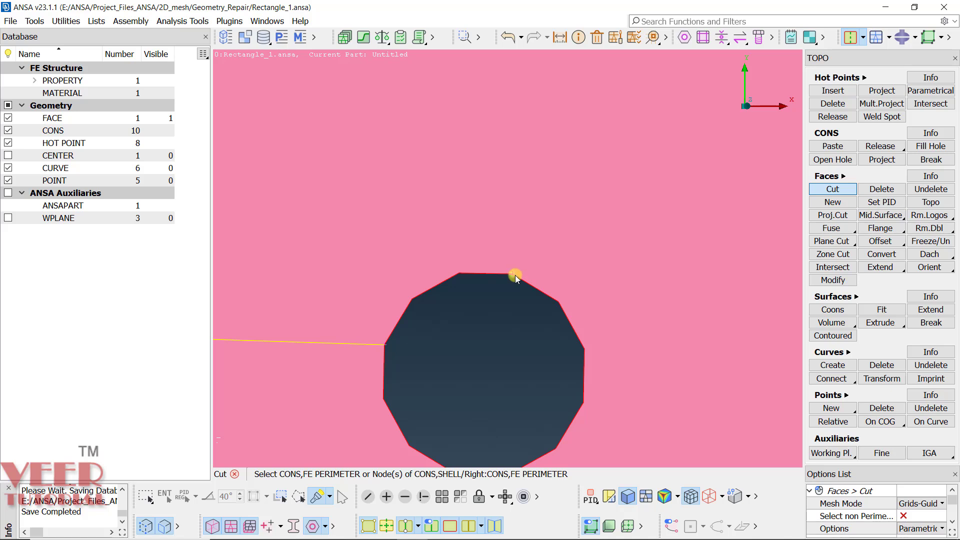
click(464, 279)
scroll(526, 344, down, 4)
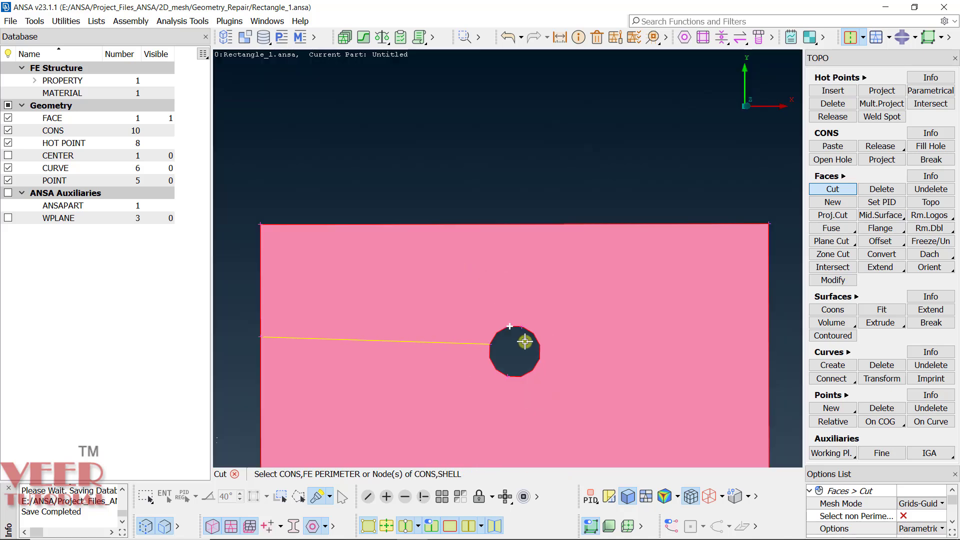
click(500, 223)
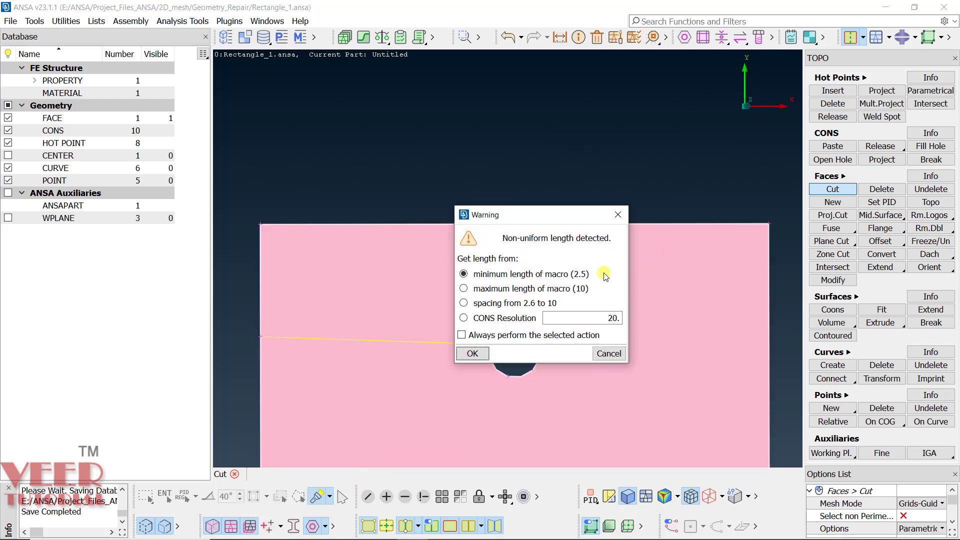
click(489, 338)
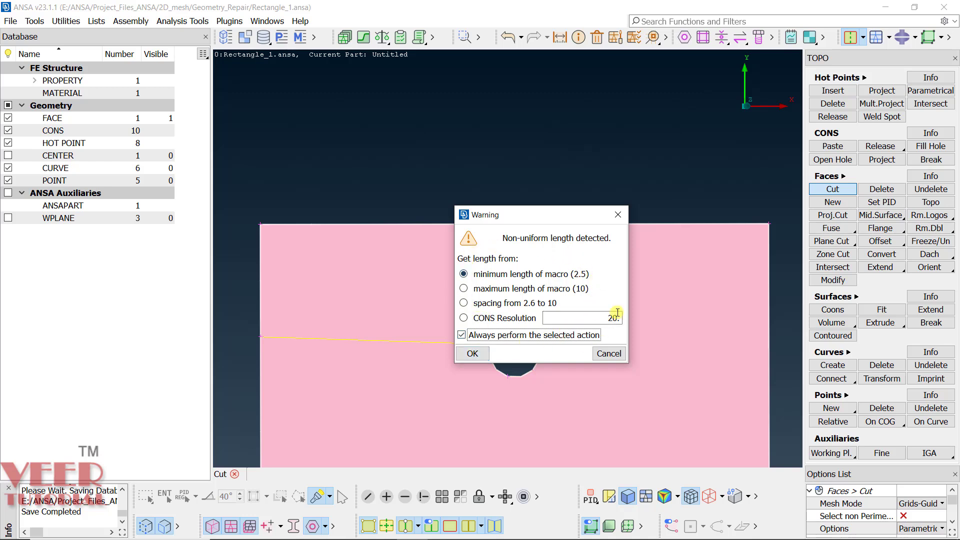
click(474, 353)
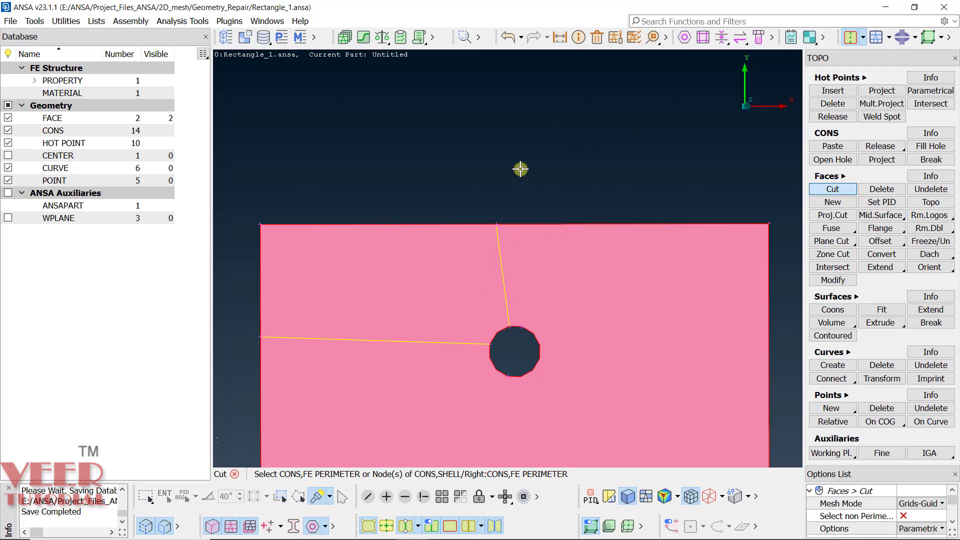
Step: Hide the upper-left face with the Not command to check the split, and make all faces visible again
click(405, 497)
click(467, 331)
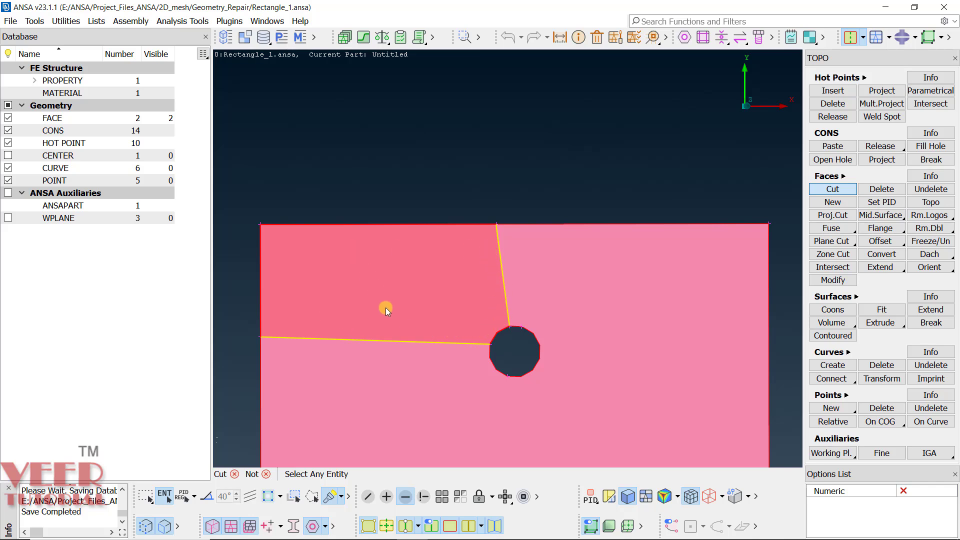
middle_click(430, 305)
click(514, 341)
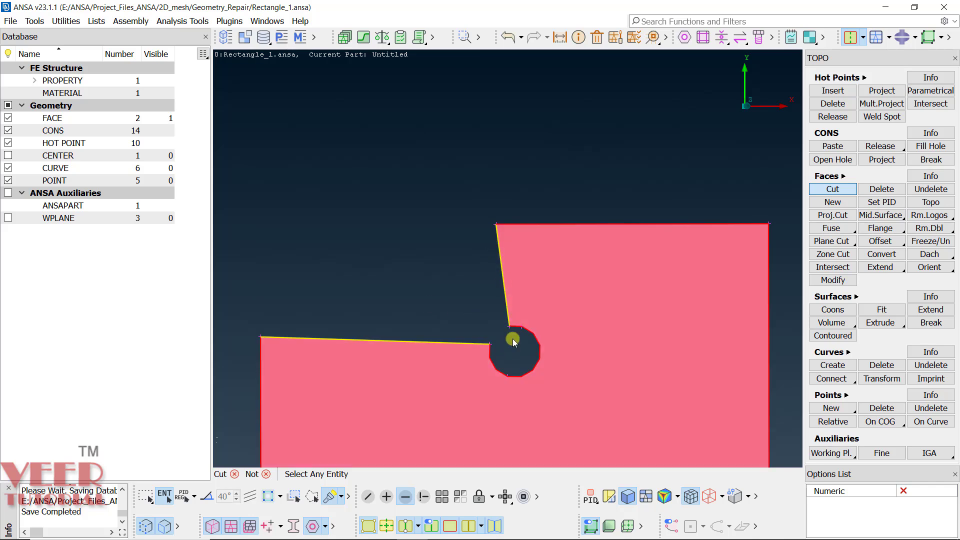
click(447, 500)
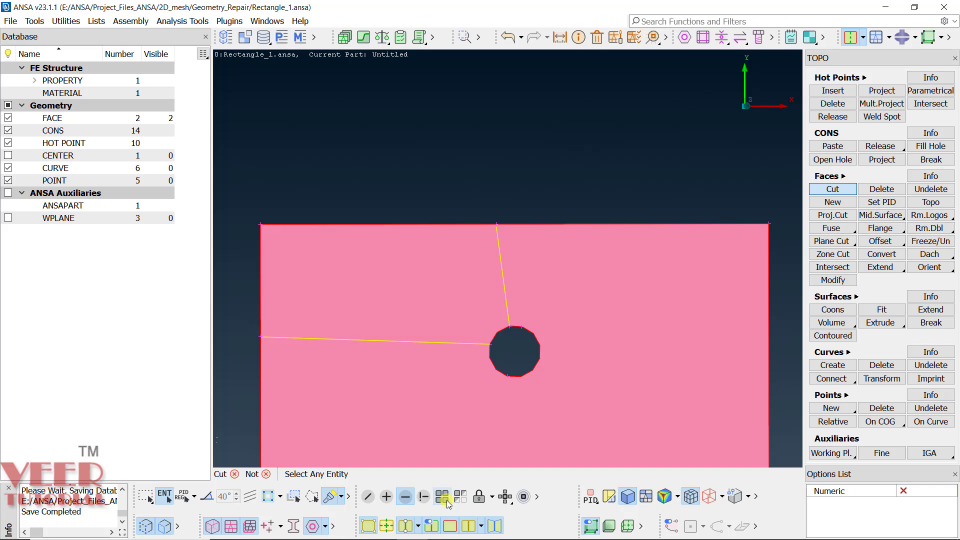
scroll(503, 138, down, 3)
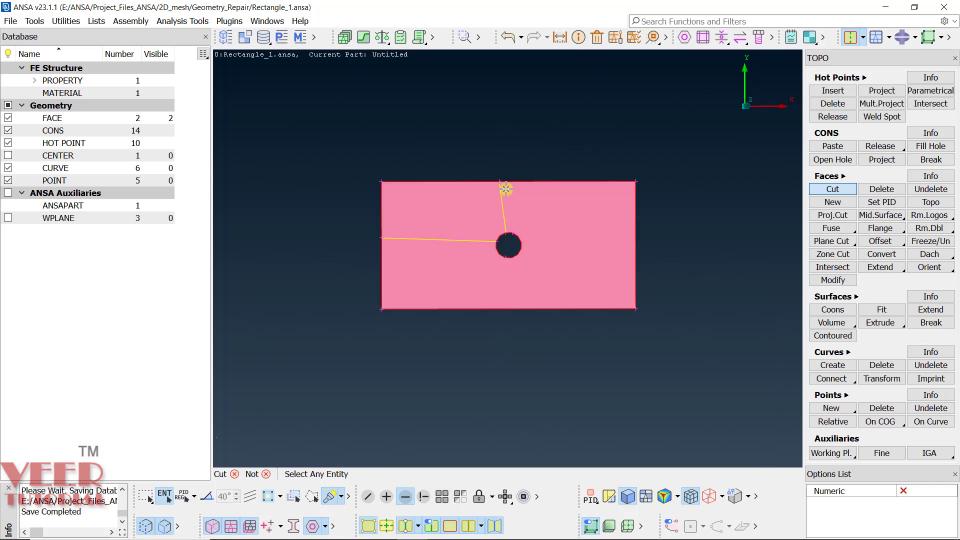
scroll(518, 190, up, 3)
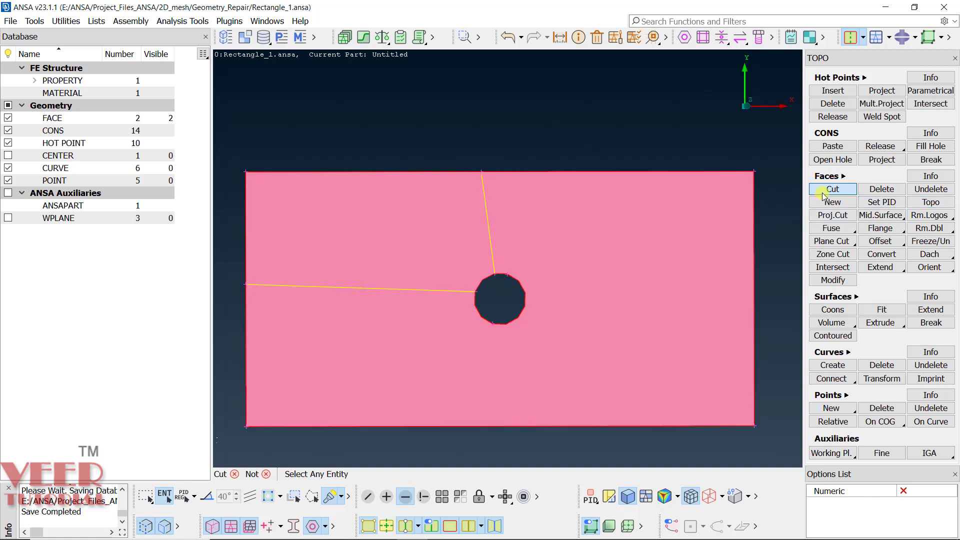
click(670, 265)
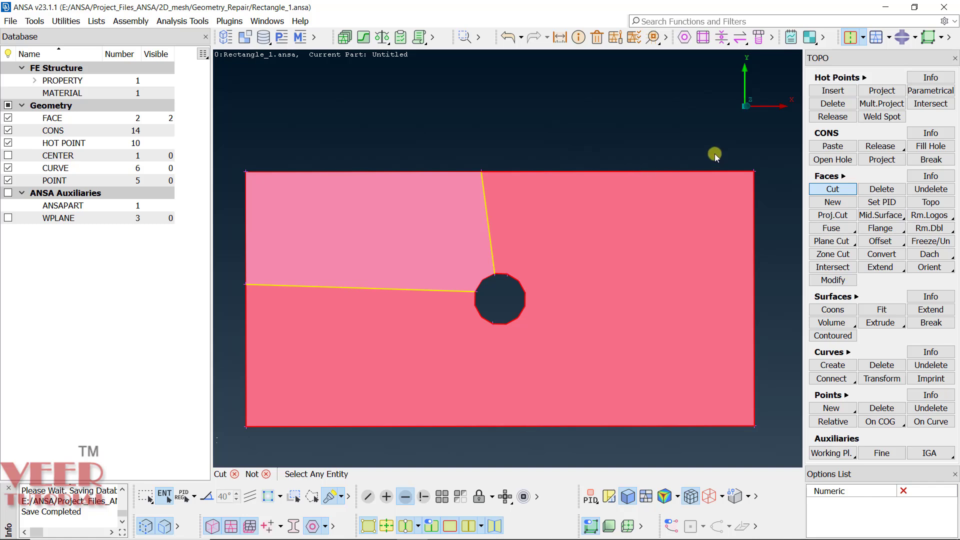
middle_click(668, 140)
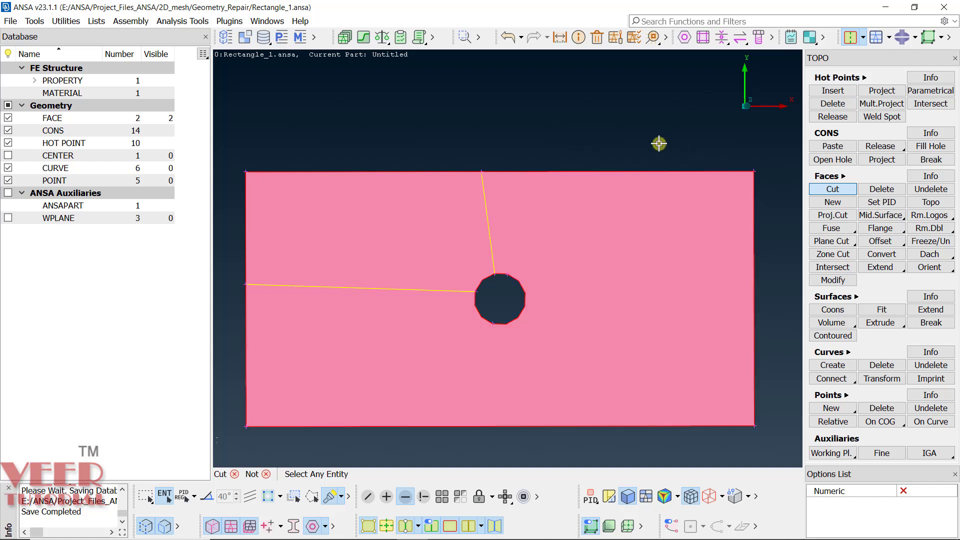
middle_click(659, 144)
middle_click(660, 143)
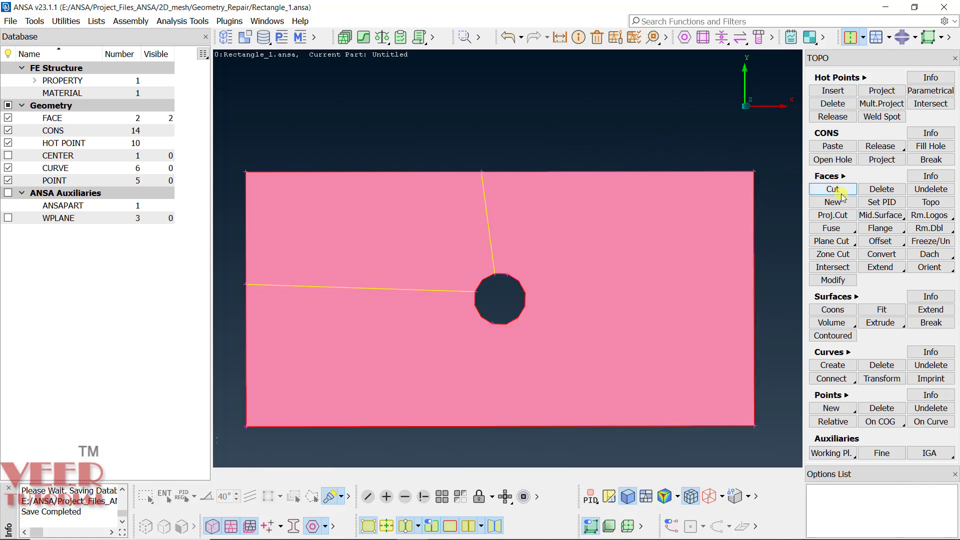
Step: Cut the large face diagonally from the plate's upper edge to its lower edge, right of the hole
click(842, 193)
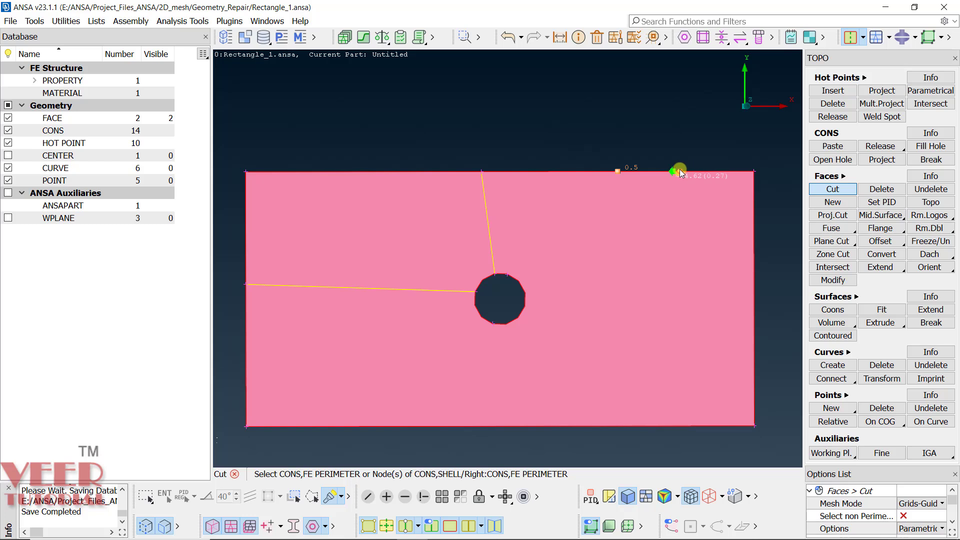
click(679, 171)
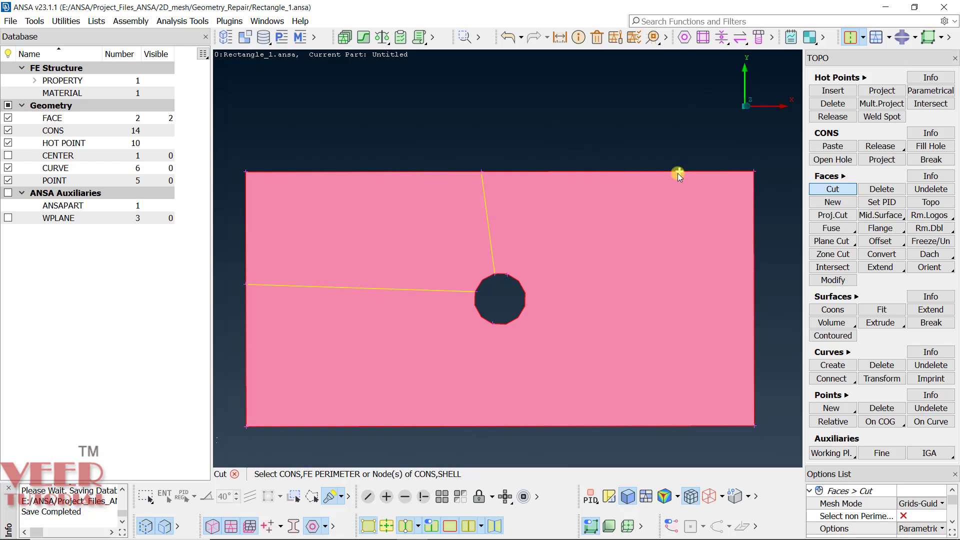
click(593, 426)
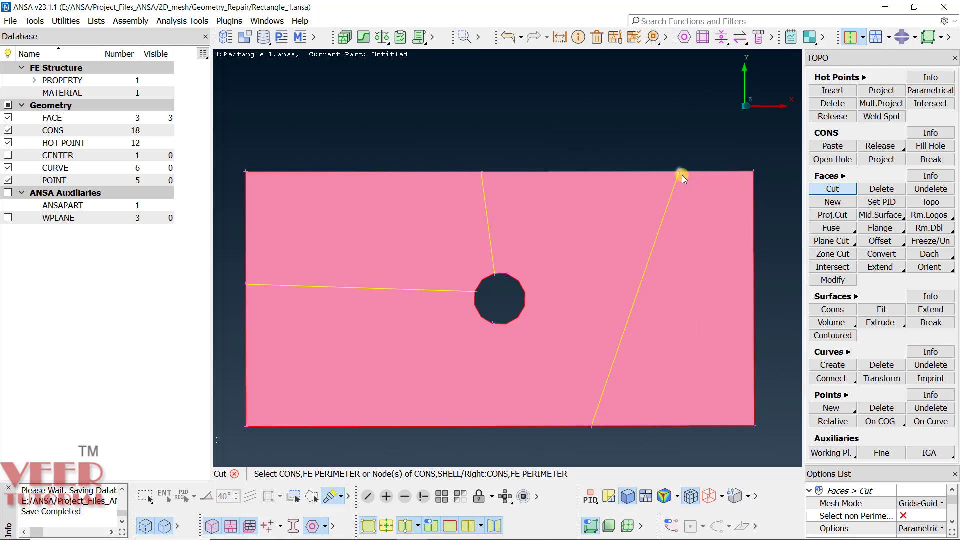
Step: Cut the face right of the diagonal vertically, from the diagonal's upper end to the plate's lower edge
click(680, 172)
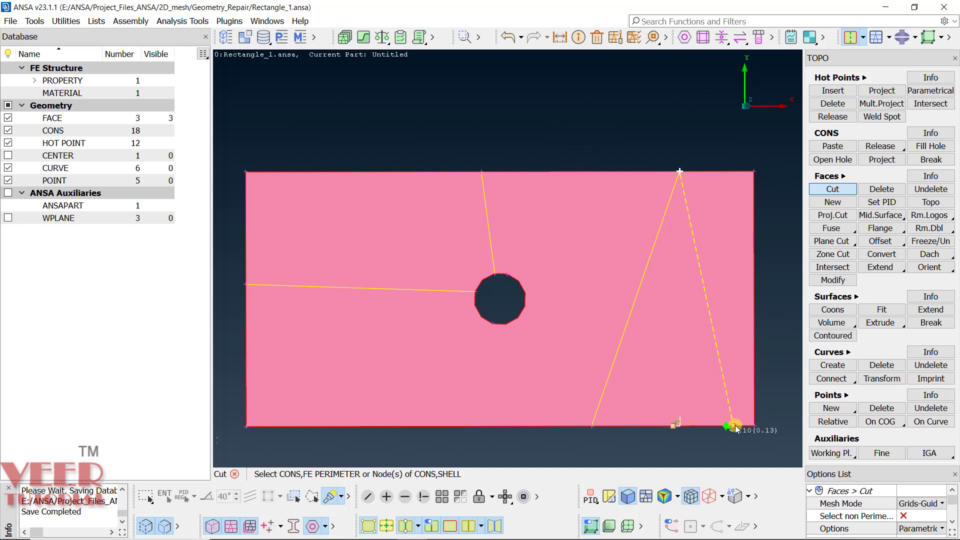
scroll(770, 440, up, 5)
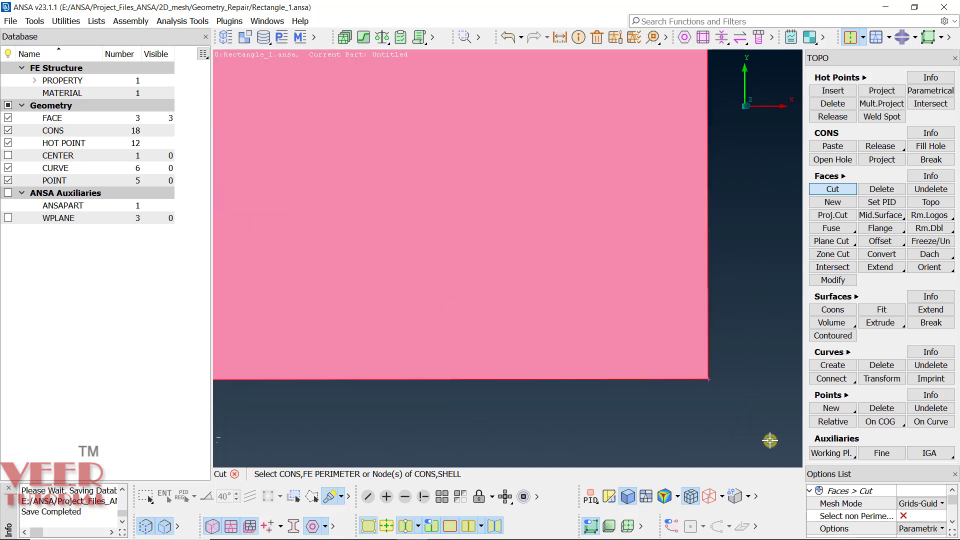
scroll(731, 422, down, 3)
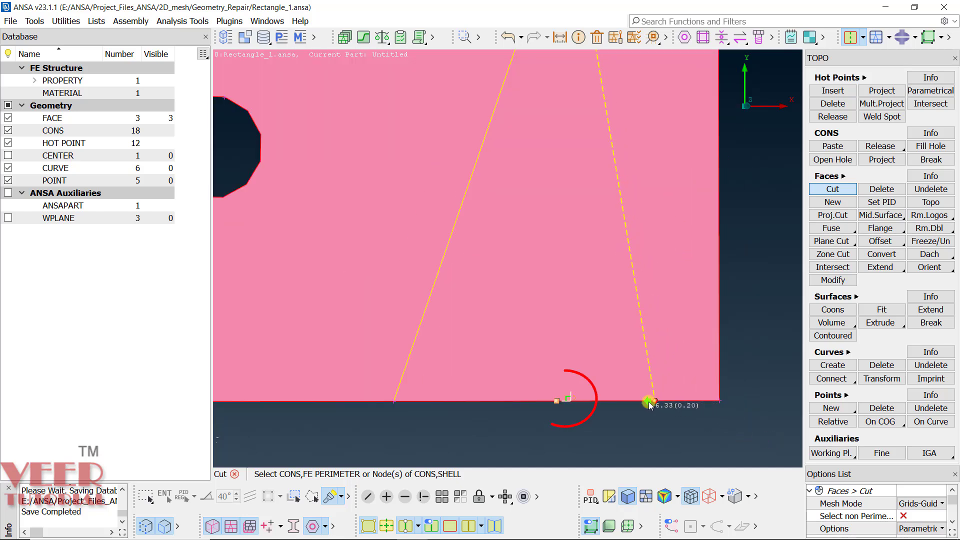
click(572, 401)
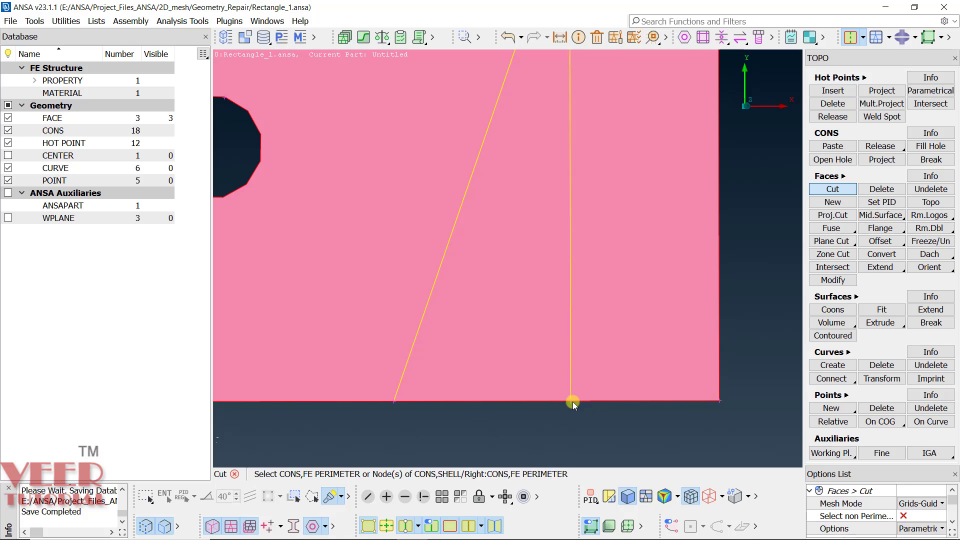
scroll(579, 364, down, 5)
scroll(583, 345, up, 5)
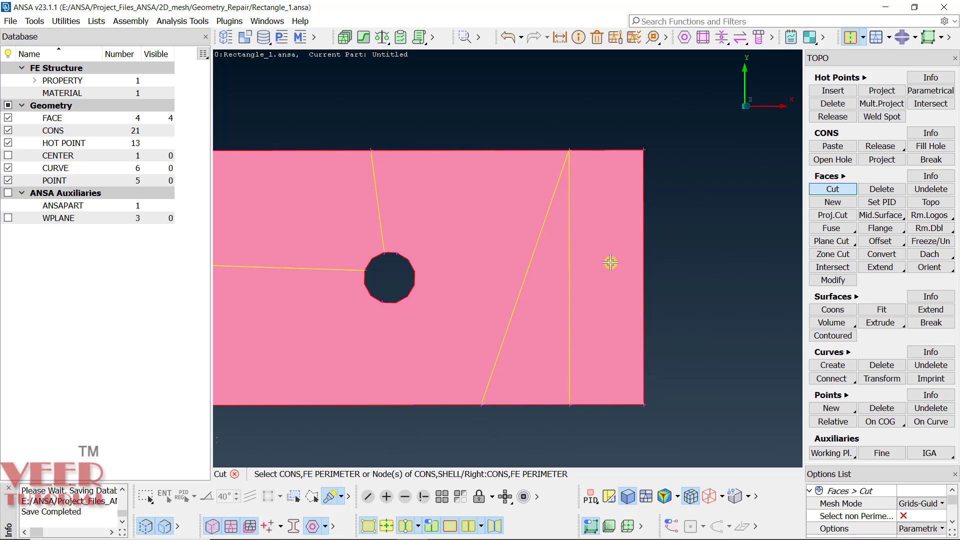
Step: Cut the rightmost face horizontally, from the middle of the vertical cut to the plate's right edge
scroll(586, 265, up, 4)
click(556, 271)
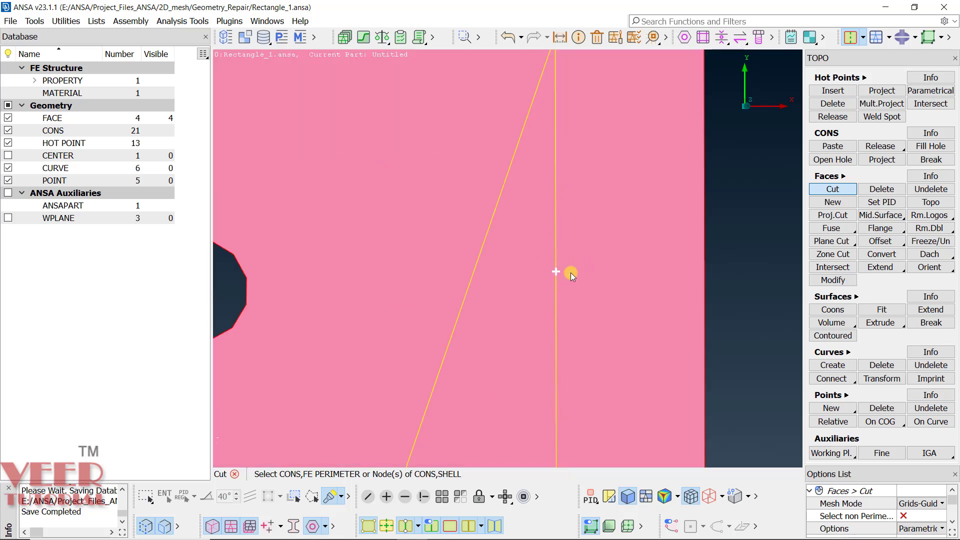
click(703, 271)
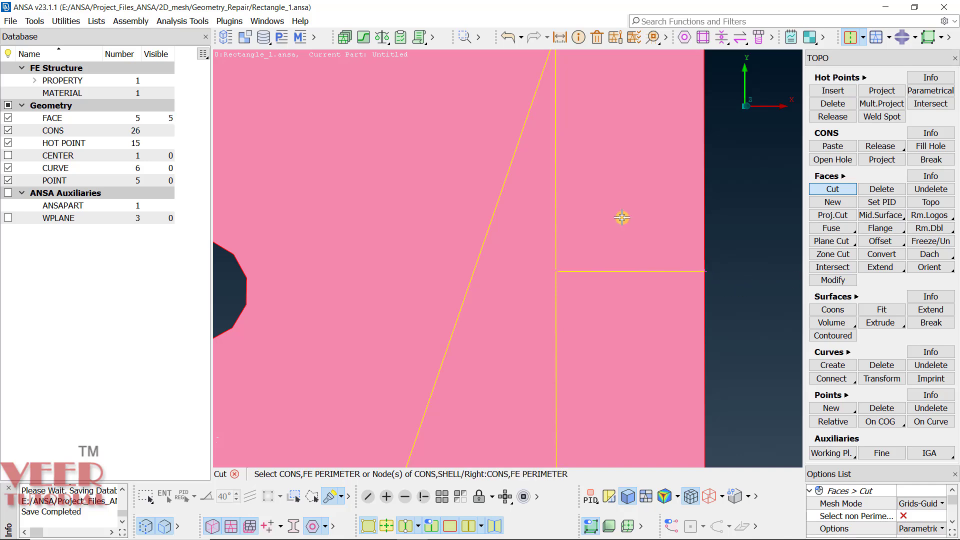
scroll(622, 217, down, 2)
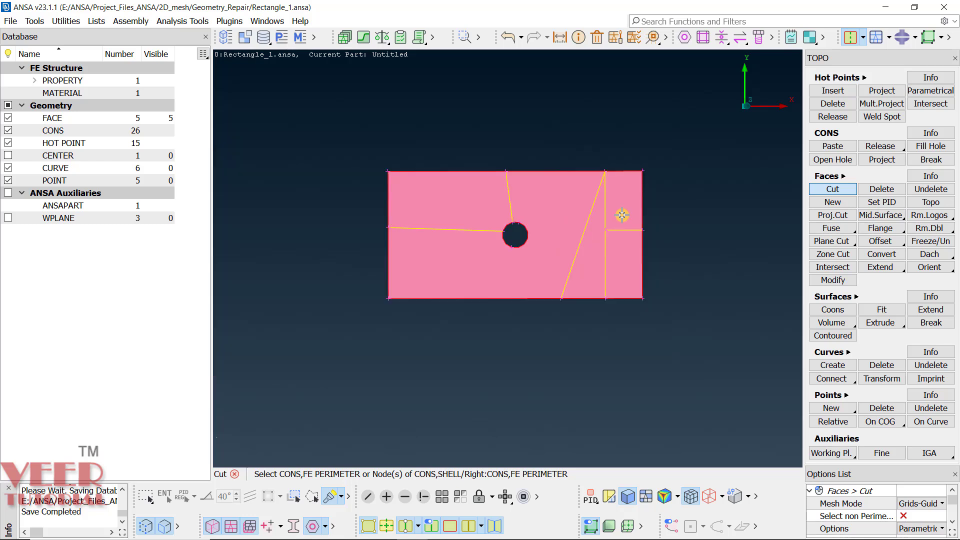
scroll(555, 187, up, 3)
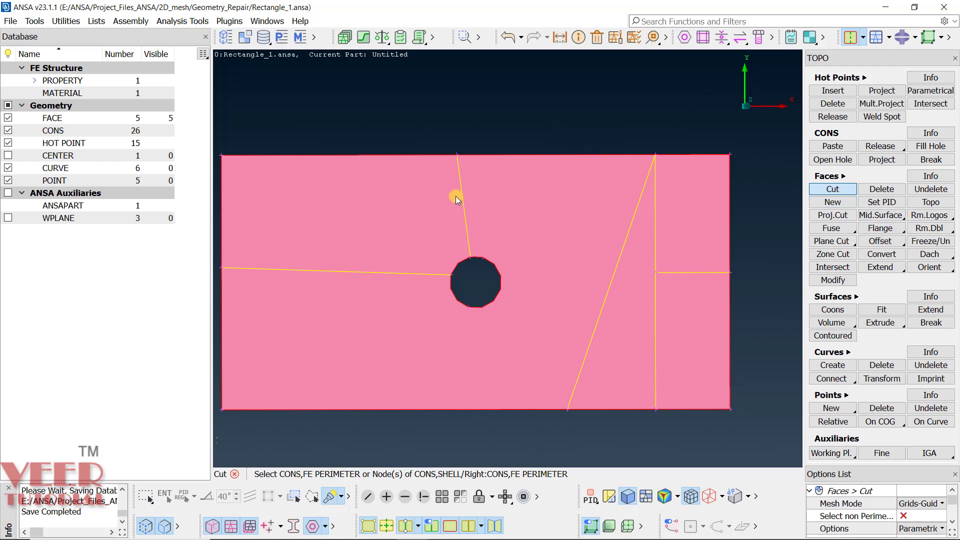
Step: Remove all the cut lines, starting with those beside the hole, so the plate is a single face again
click(418, 275)
scroll(461, 196, up, 3)
key(ctrl+z)
scroll(461, 196, down, 4)
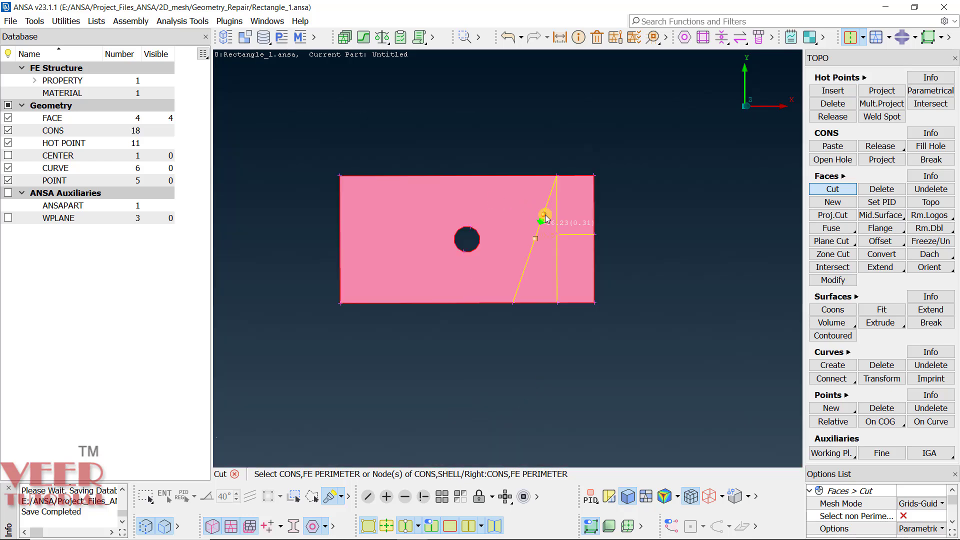
key(ctrl+z)
key(ctrl+z)
key(ctrl+z)
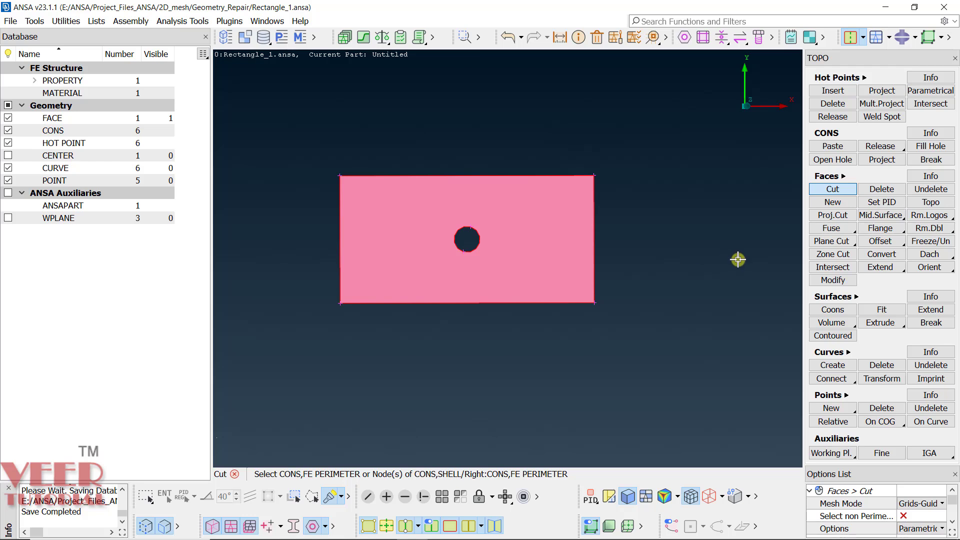
Step: Use Proj.Cut to project the hot point at the top of the hole onto the plate's upper edge
click(831, 220)
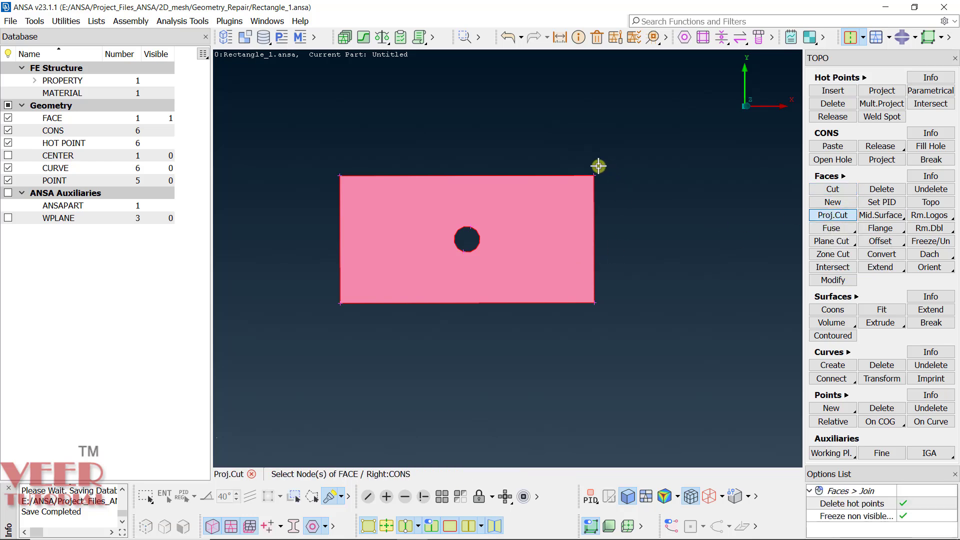
scroll(545, 187, up, 3)
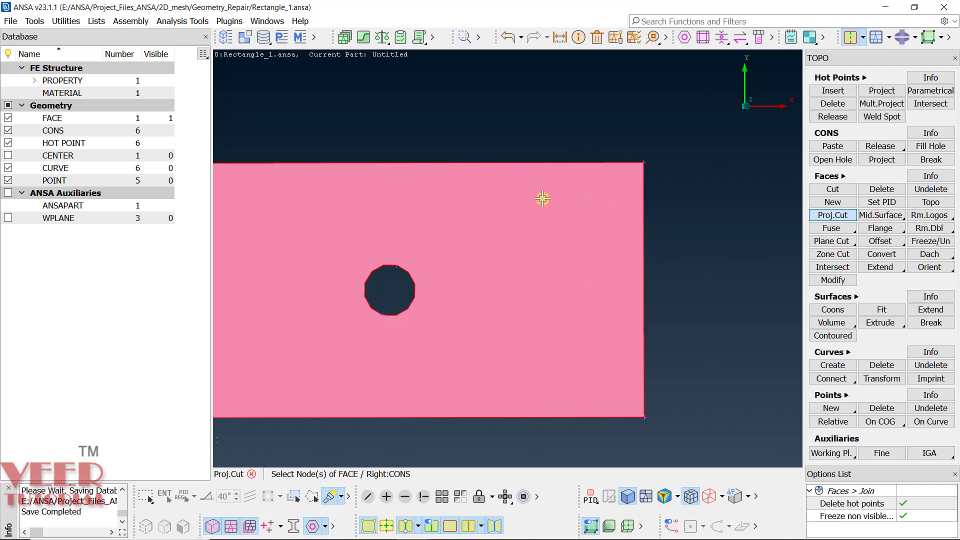
click(517, 161)
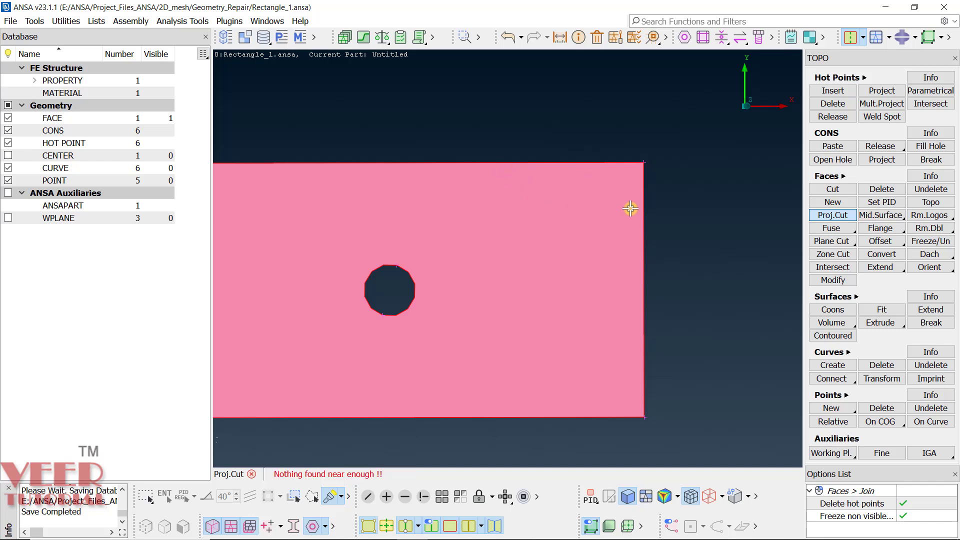
click(643, 162)
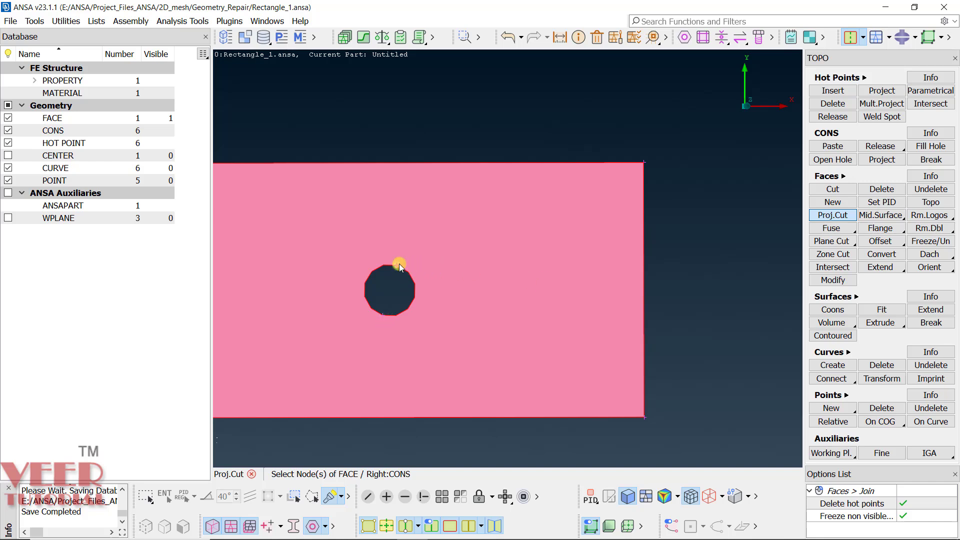
click(399, 264)
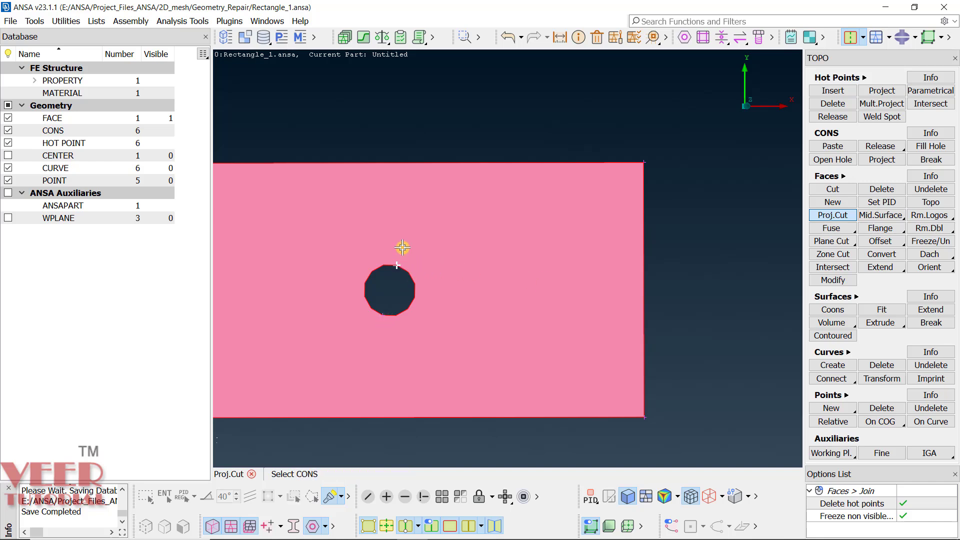
click(396, 164)
middle_click(548, 162)
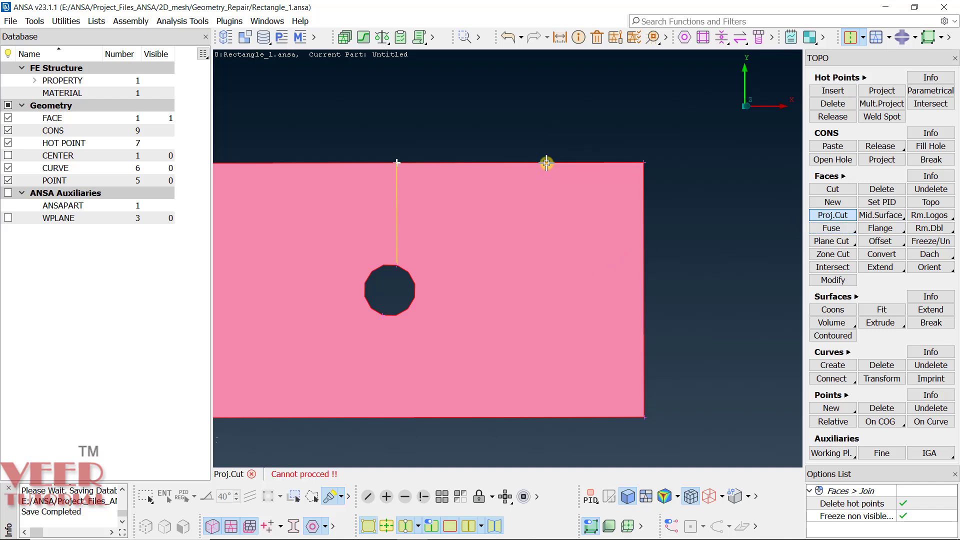
click(547, 163)
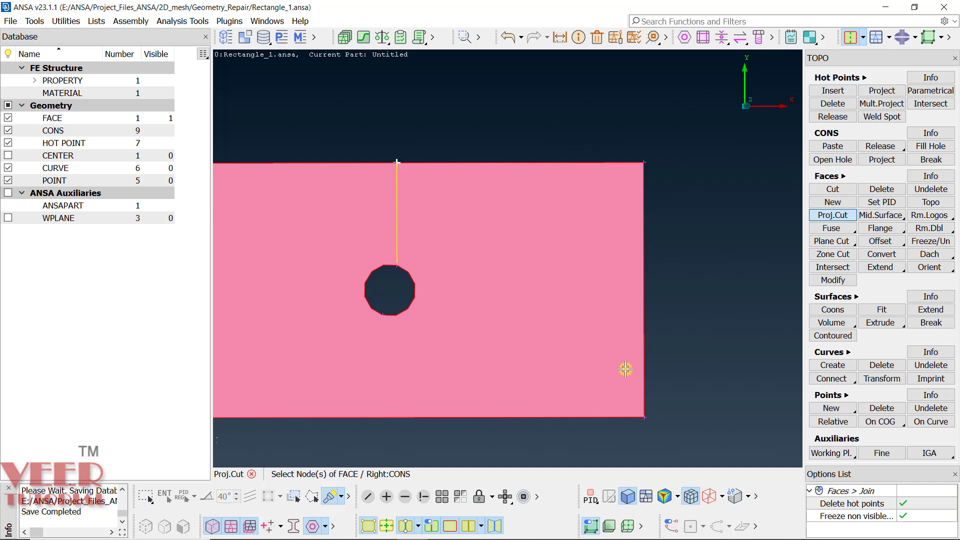
Step: Create 5 points in line along the upper edge, between the projected cut and the plate's upper-right corner
click(832, 408)
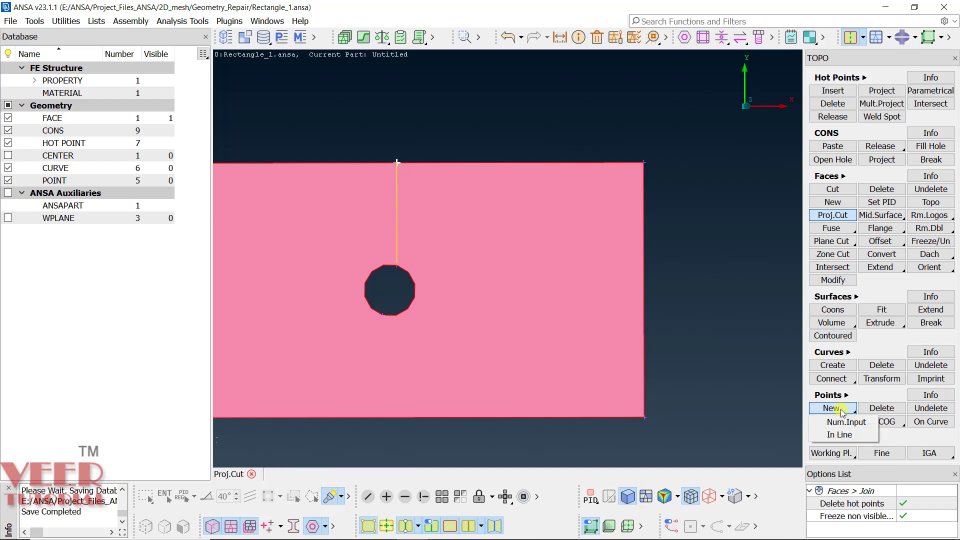
click(843, 435)
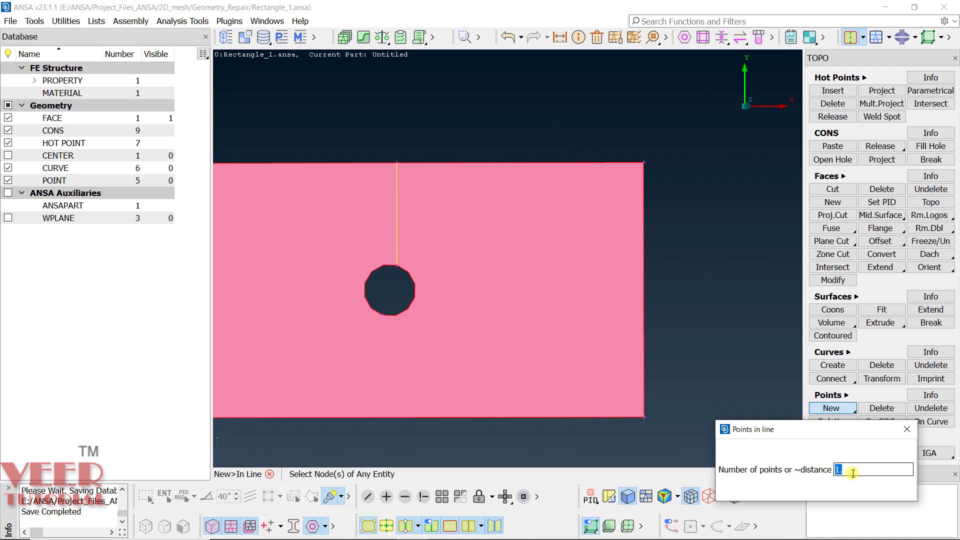
text(5)
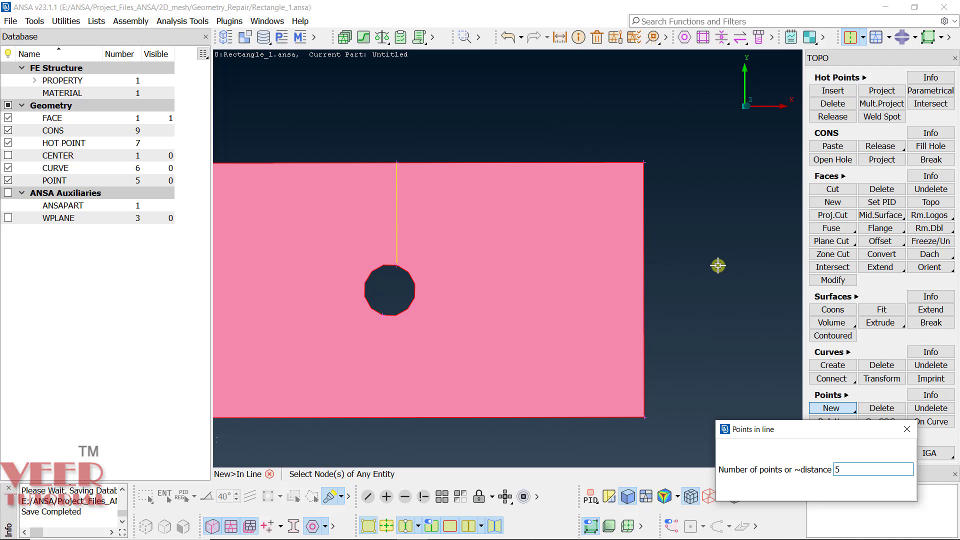
middle_click(718, 266)
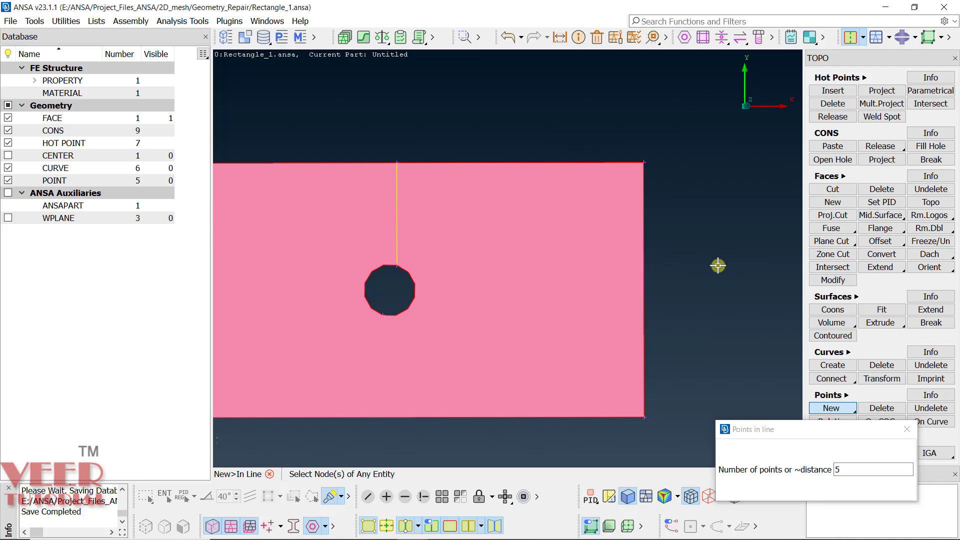
click(905, 432)
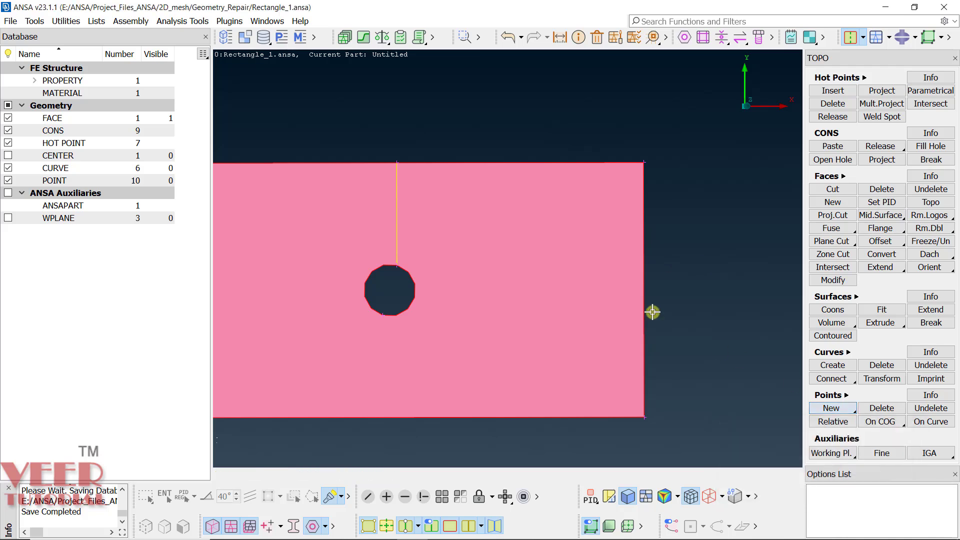
Step: Create 10 points on the upper edge segment right of the cut, and turn on the display of points and curves
click(936, 423)
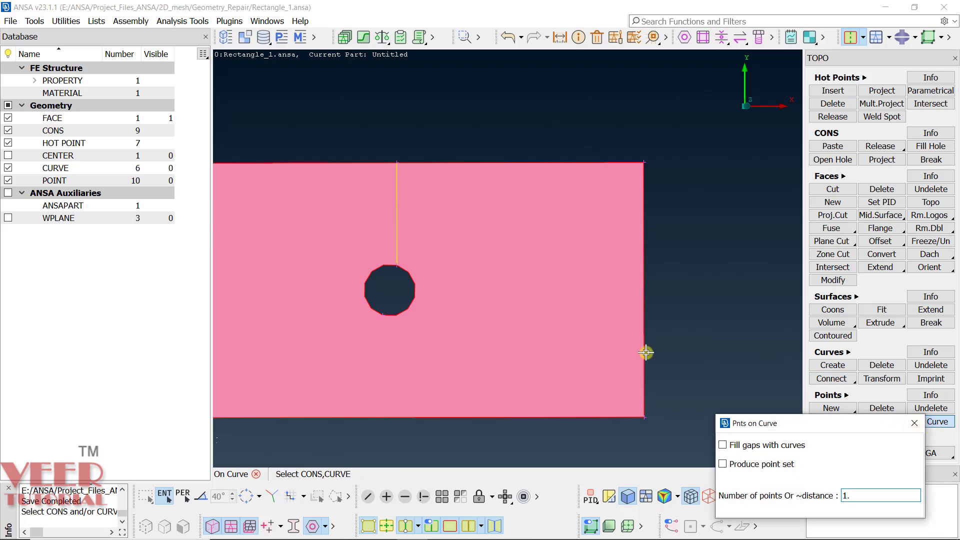
click(538, 162)
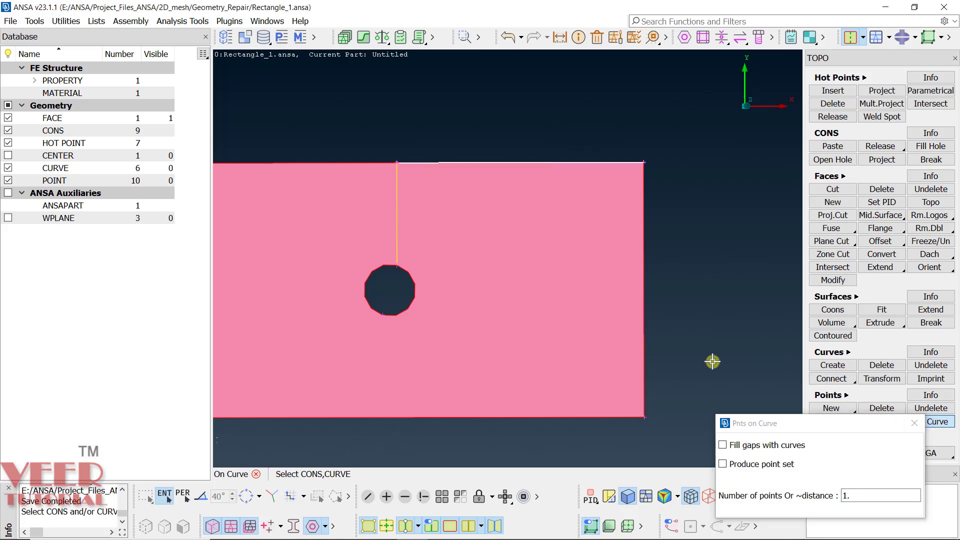
click(843, 495)
text(1)
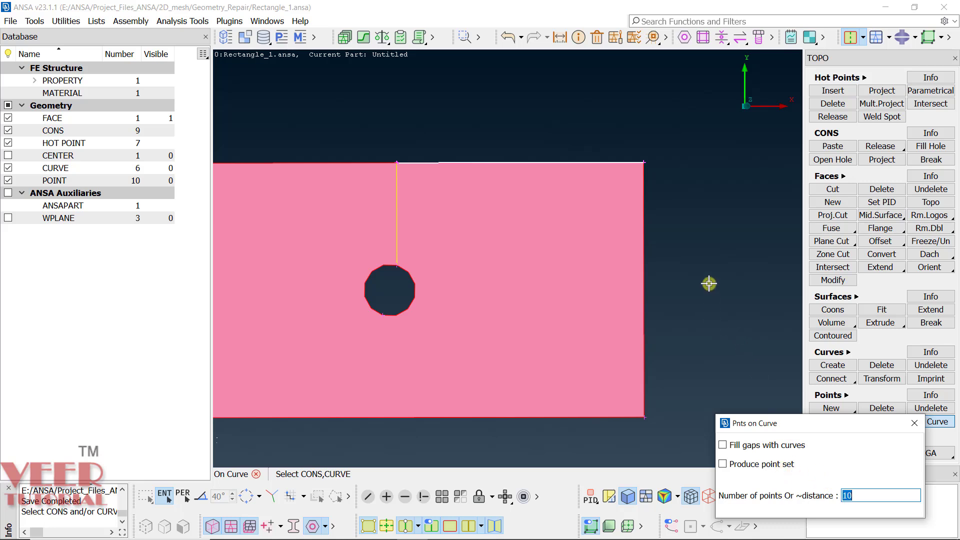
click(709, 284)
middle_click(709, 284)
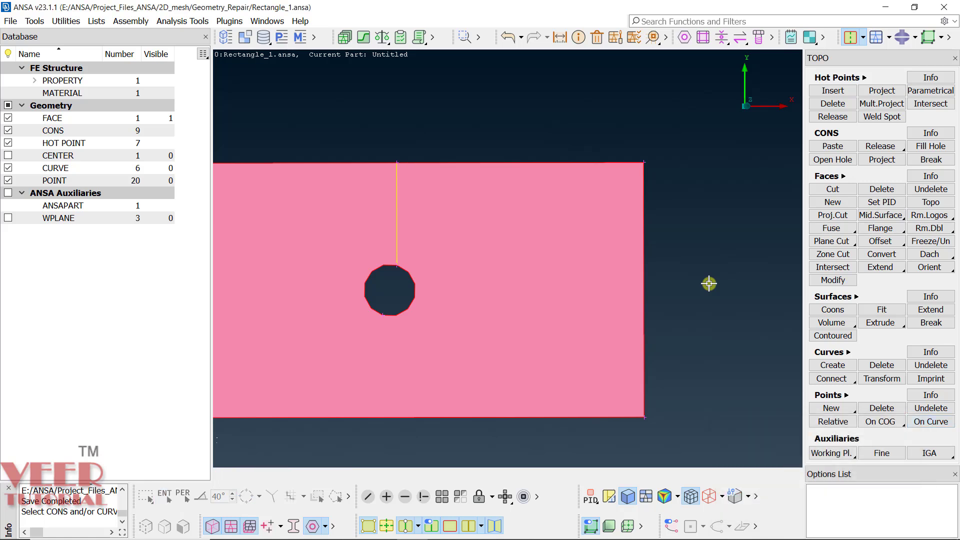
click(20, 183)
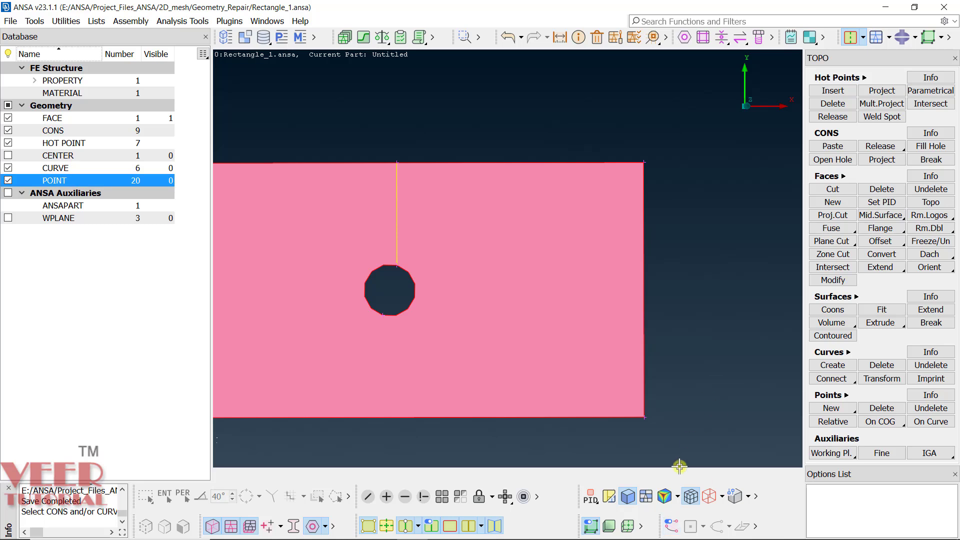
click(670, 525)
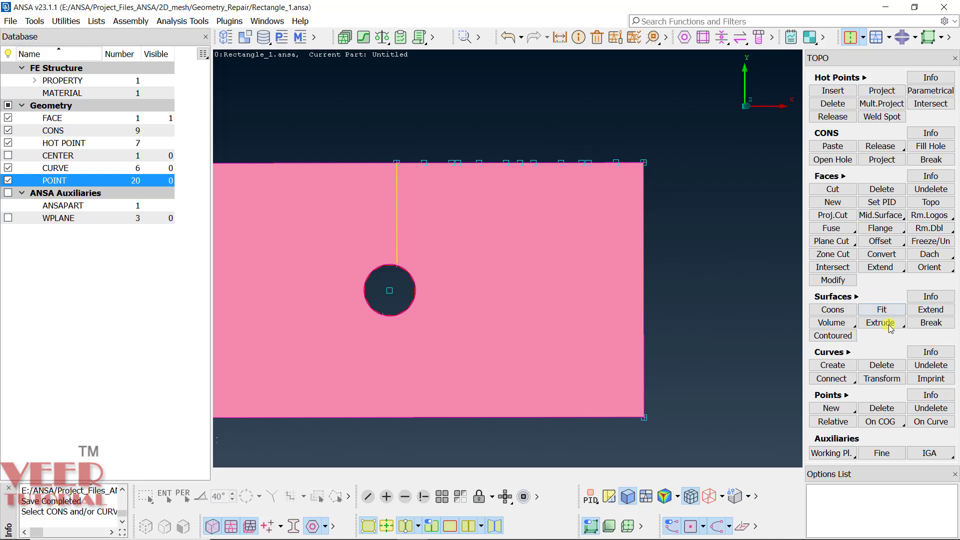
Step: Try to start a Proj.Cut from one of the points on the plate's upper edge
click(832, 215)
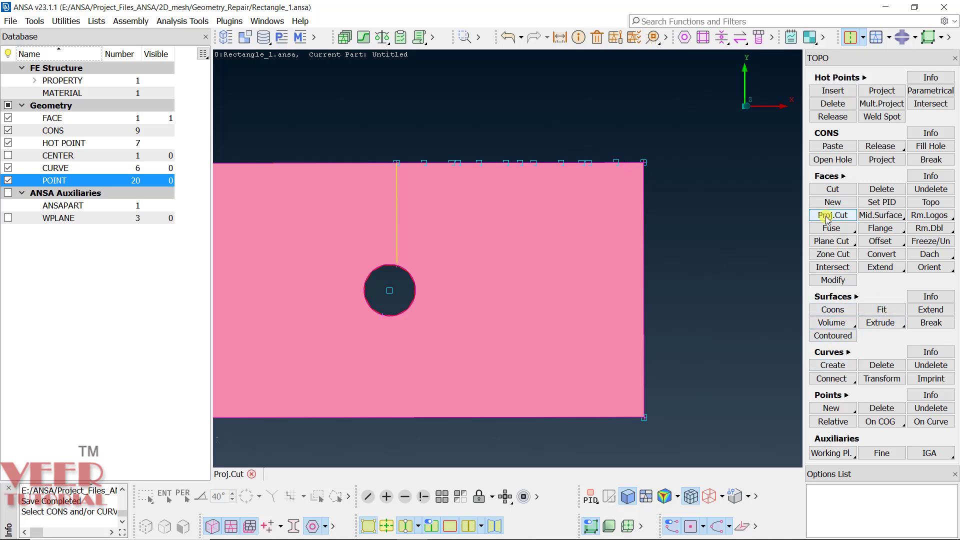
click(562, 162)
click(850, 40)
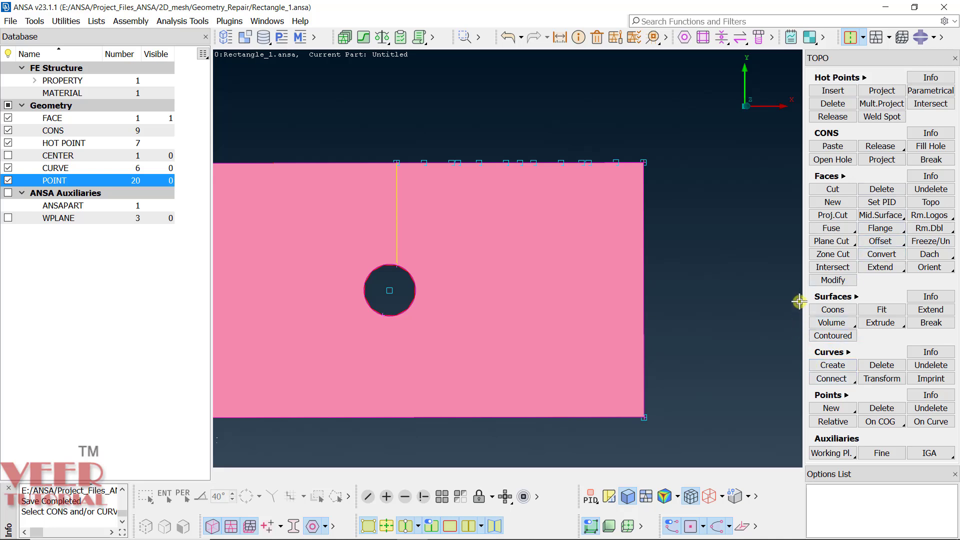
click(834, 218)
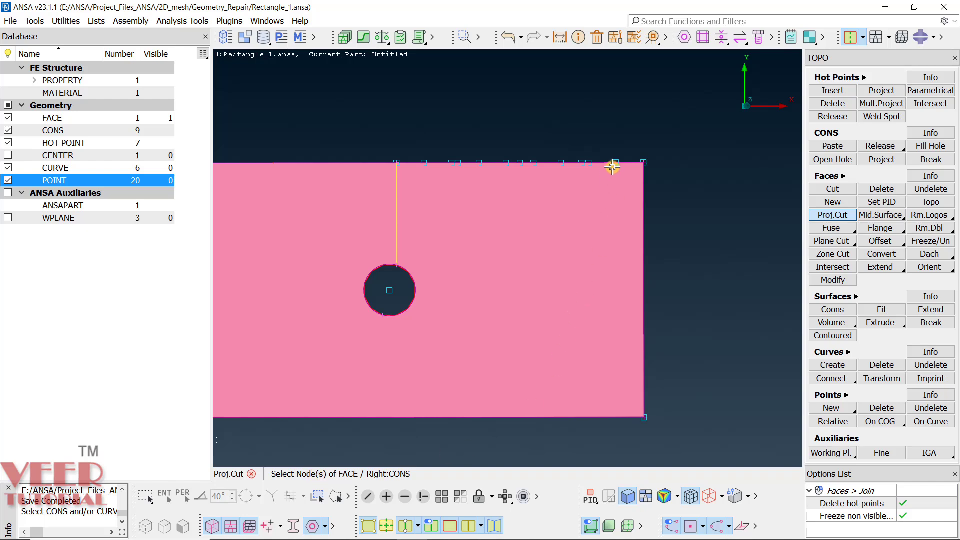
Step: Switch briefly to the Mesh module and back to Topo, and hide the points and curves
click(890, 41)
click(841, 53)
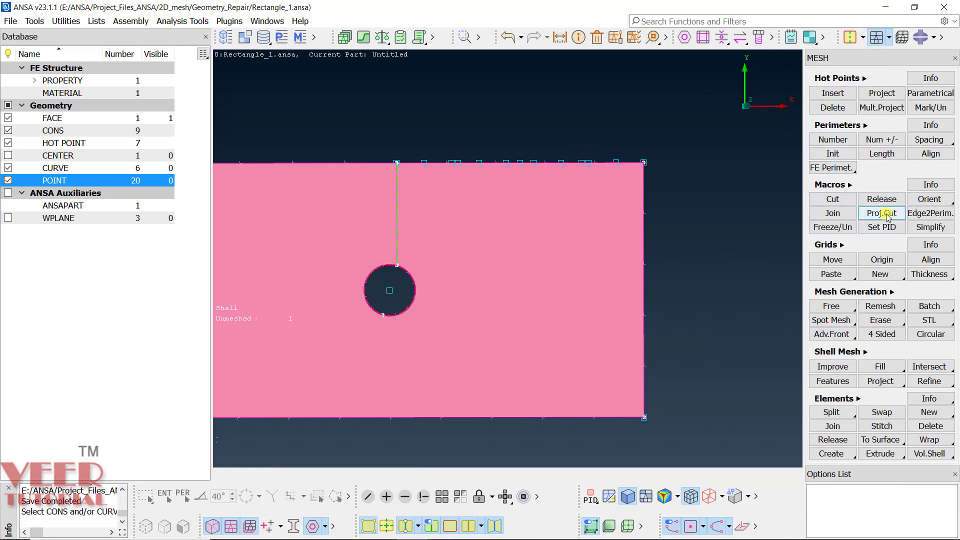
click(849, 44)
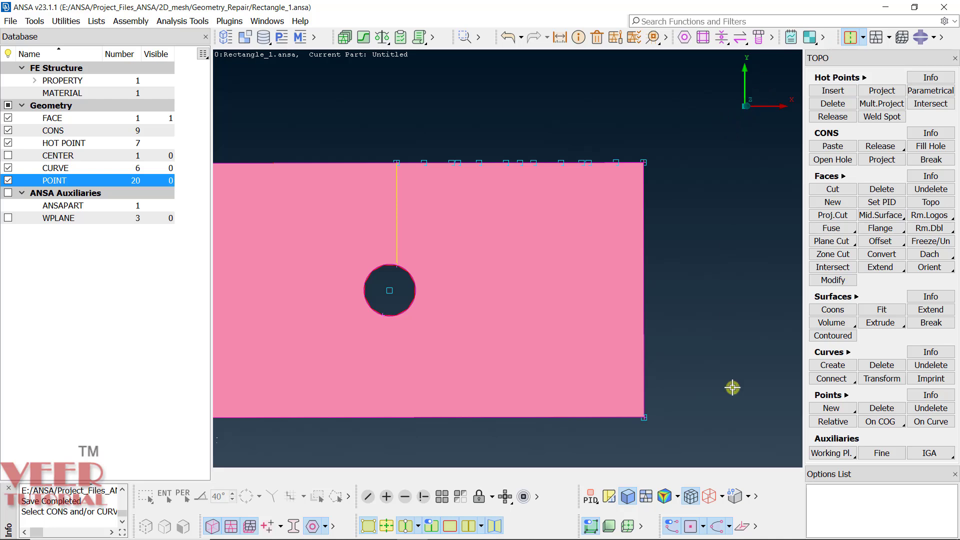
click(673, 530)
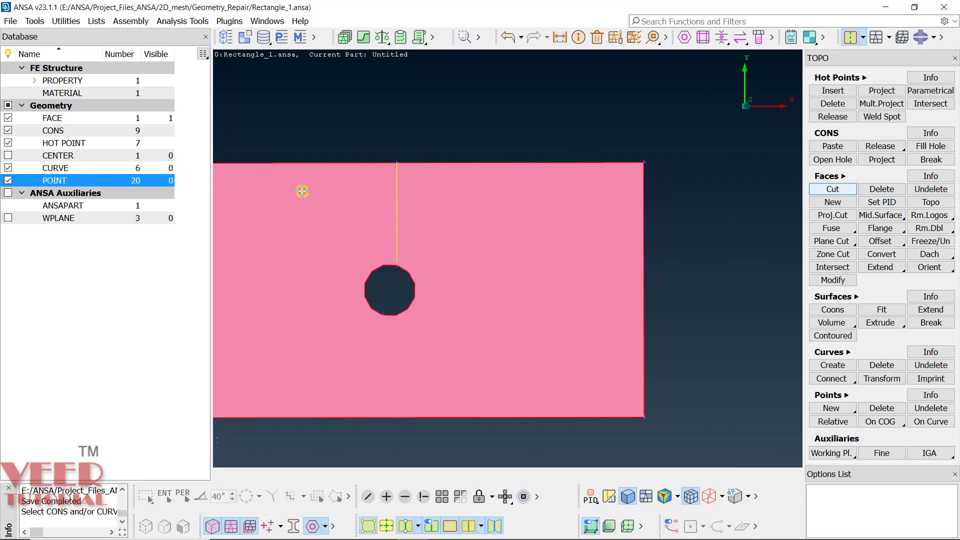
Step: Zone Cut the plate around the hole's edge with a width of 2 and 1 zone, with Extend Zones on
click(830, 189)
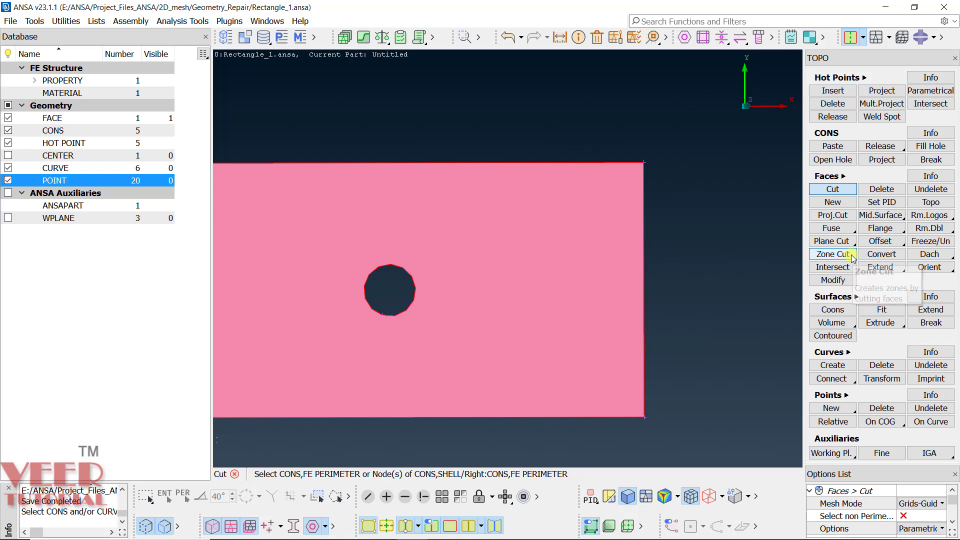
click(833, 254)
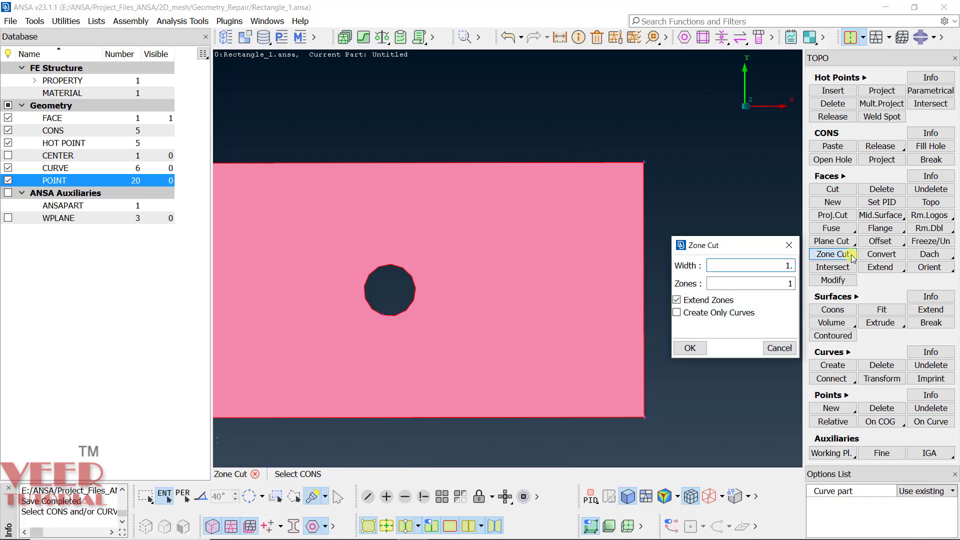
double_click(789, 265)
click(410, 280)
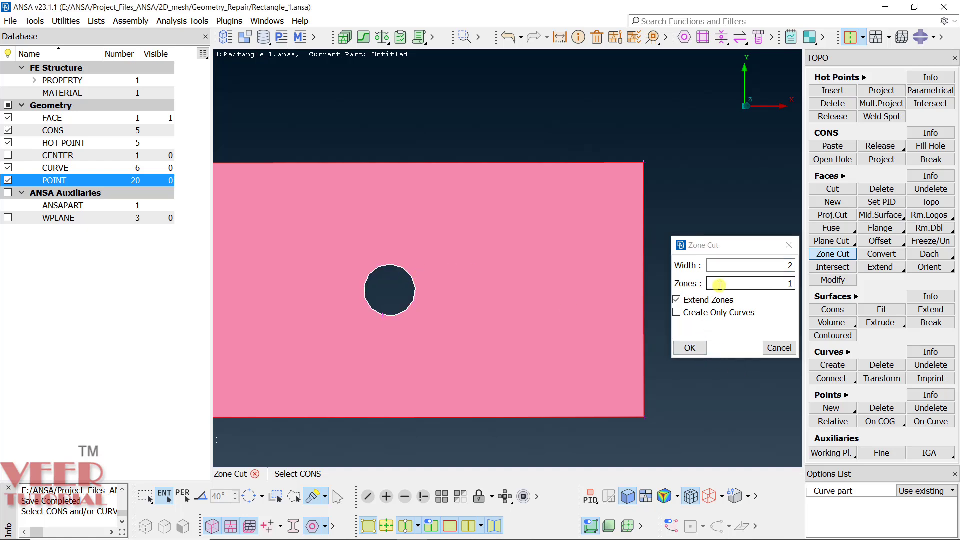
click(693, 349)
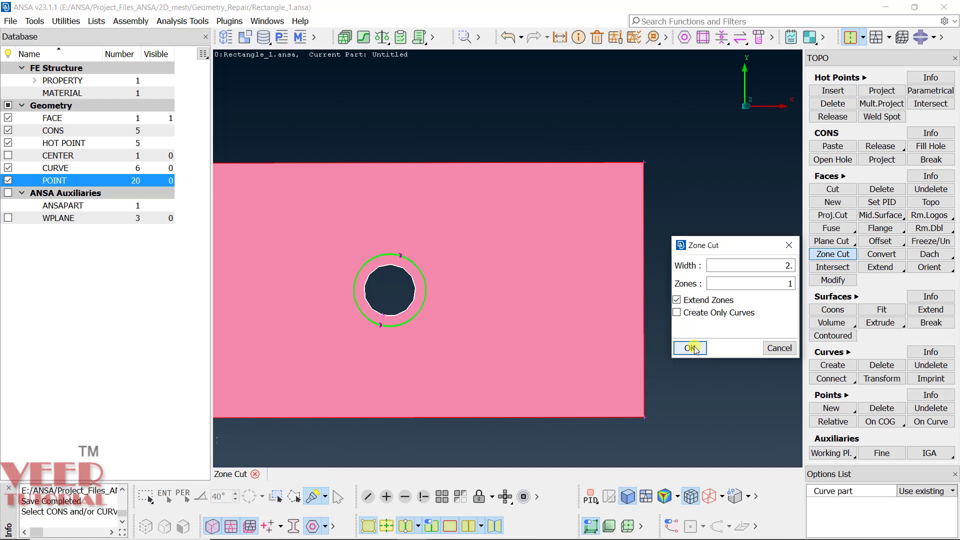
scroll(379, 270, up, 3)
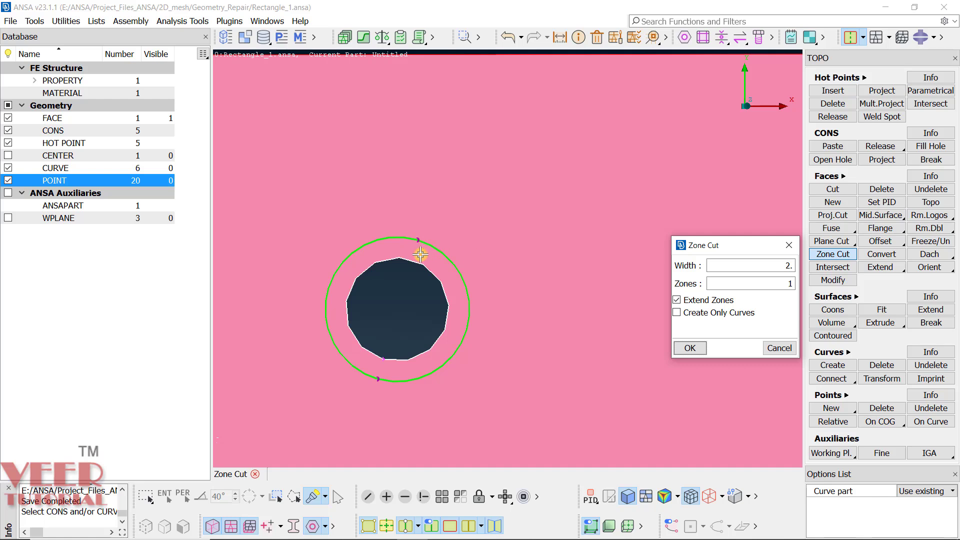
middle_click(536, 267)
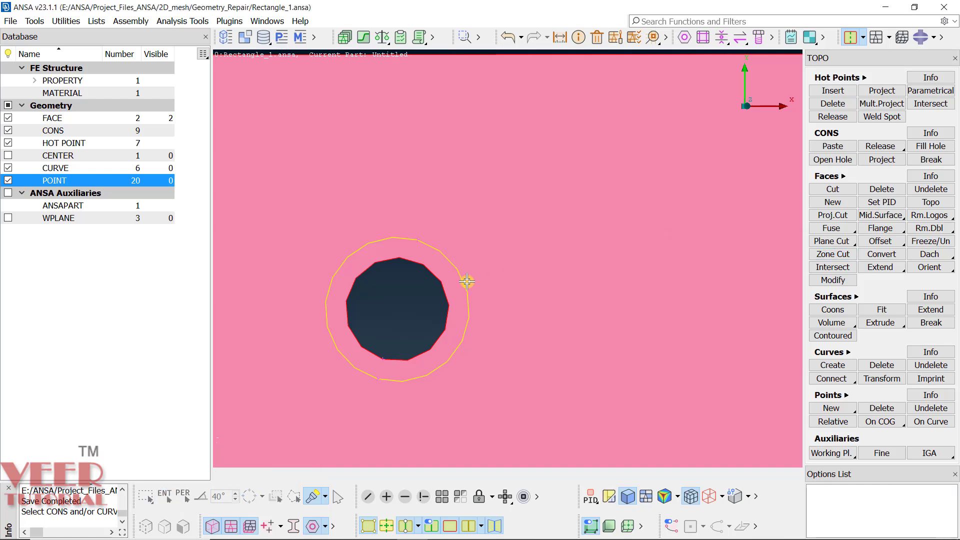
scroll(458, 294, down, 5)
scroll(459, 297, up, 3)
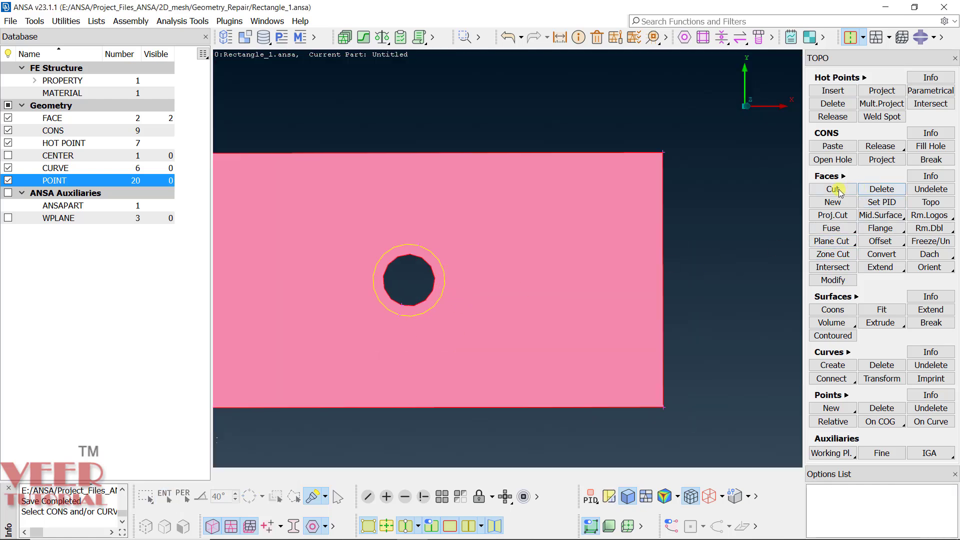
Step: Cut the face with a vertical line from the plate's upper edge to its lower edge, between the hole and the right edge
click(834, 190)
click(562, 155)
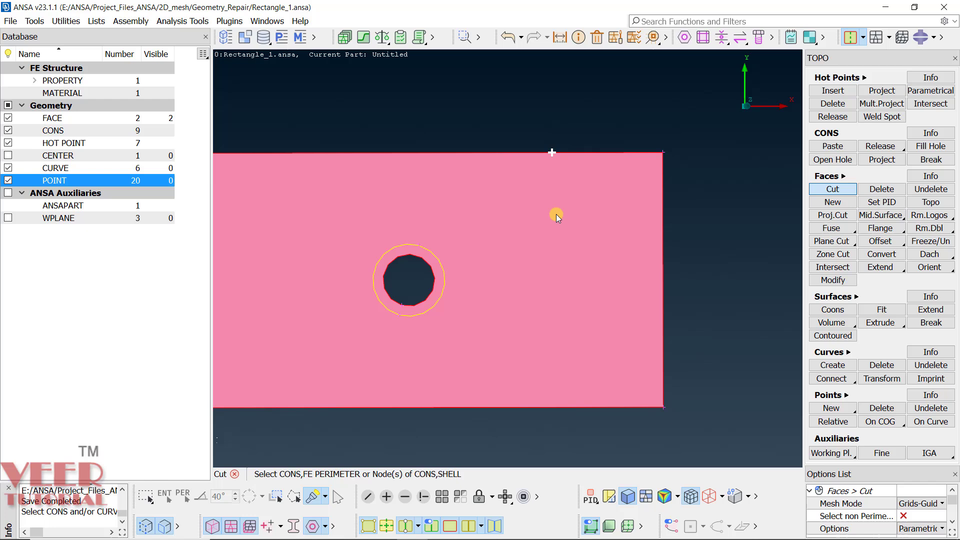
click(559, 401)
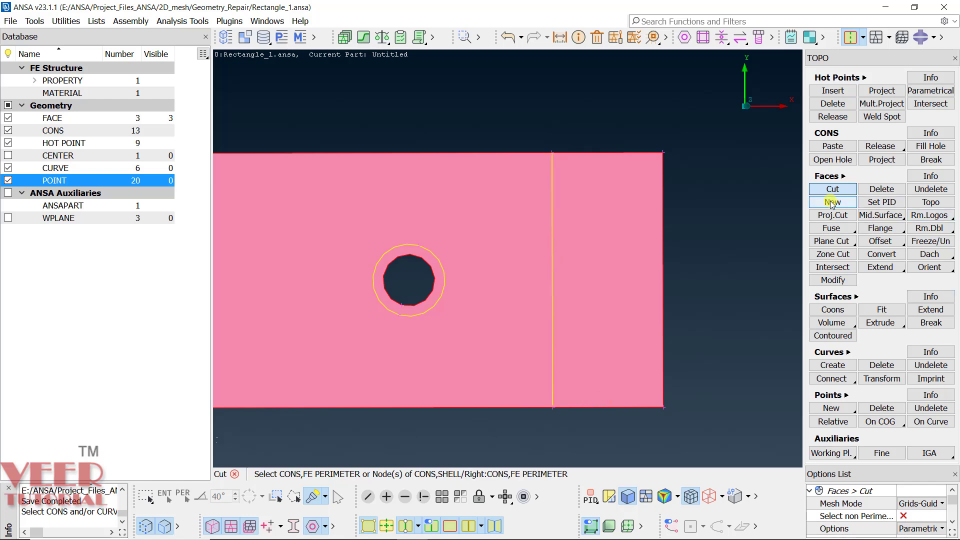
Step: Preview a Zone Cut along the vertical cut line with a width of 2 and 2 zones
click(838, 255)
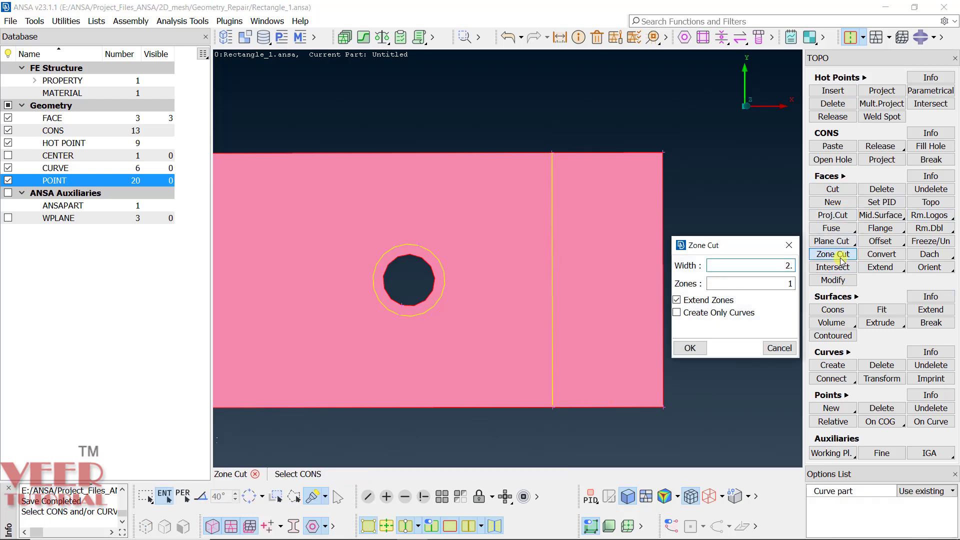
key(Tab)
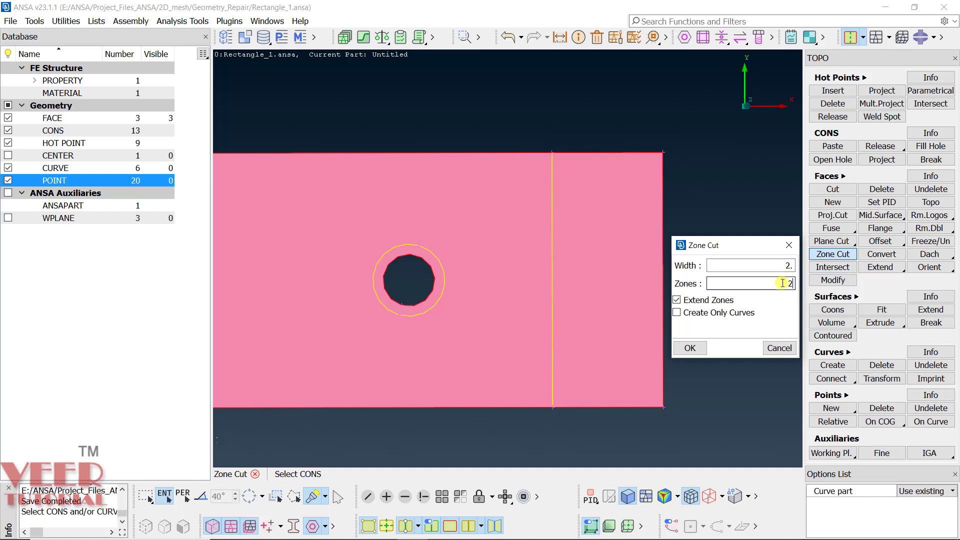
click(557, 289)
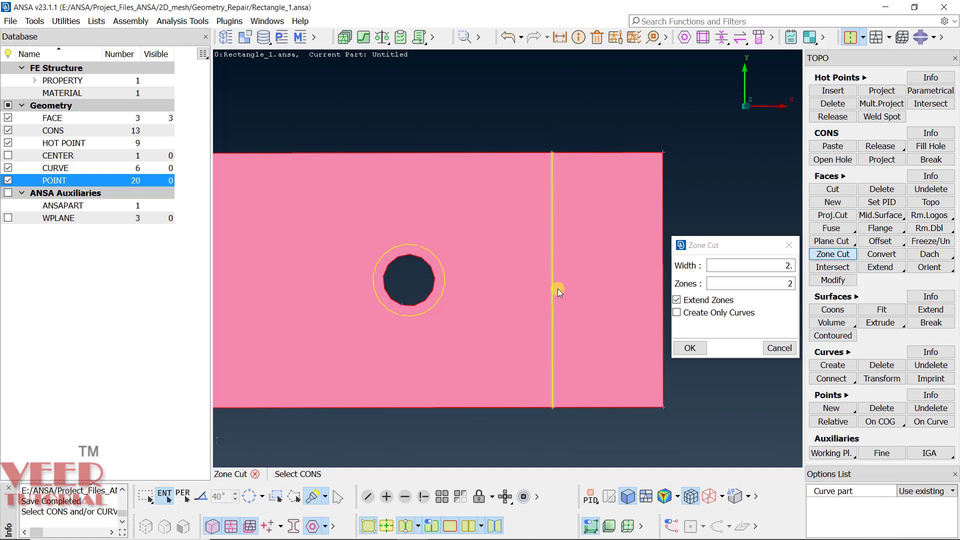
click(690, 348)
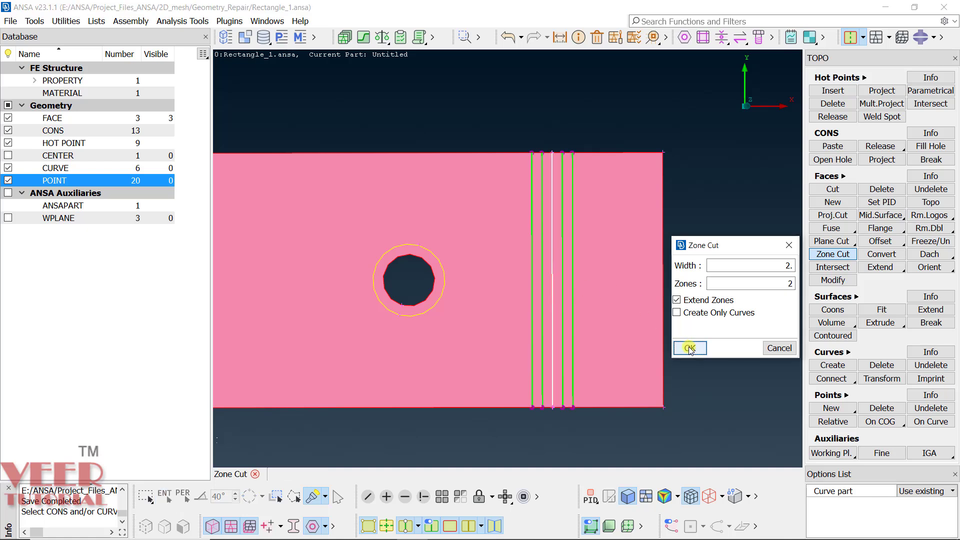
scroll(545, 165, up, 3)
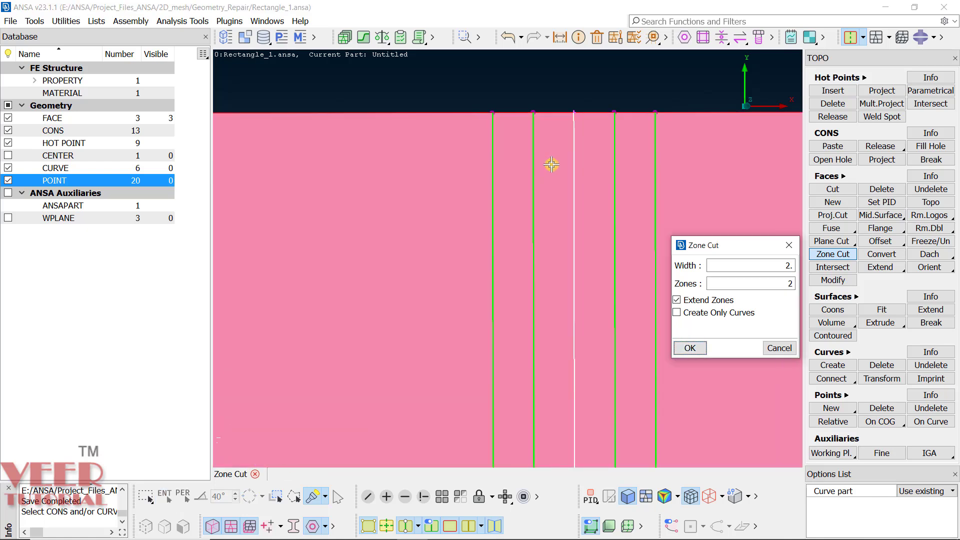
scroll(528, 203, down, 3)
scroll(542, 163, up, 3)
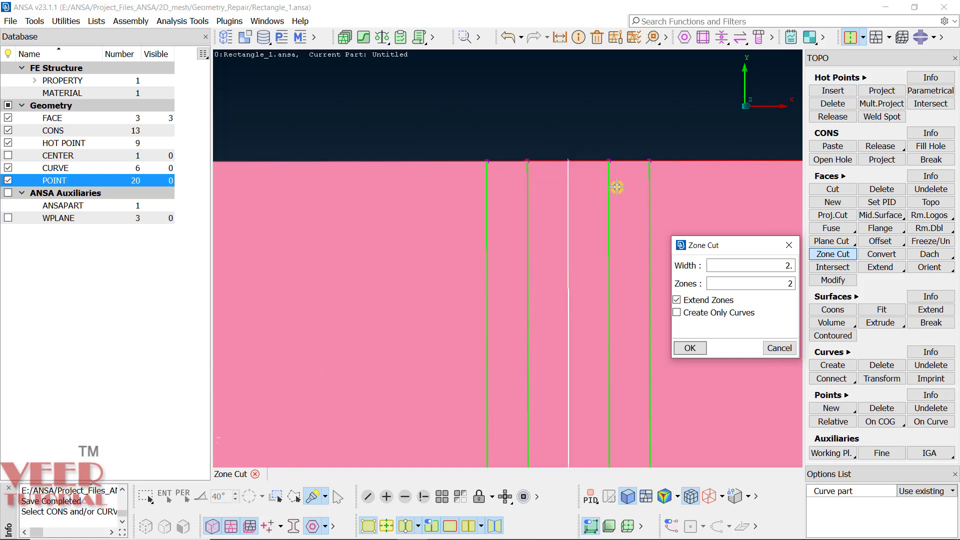
Step: Set the zone width to 3, preview the zones along the vertical cut line, and cancel the Zone Cut
key(Tab)
key(Tab)
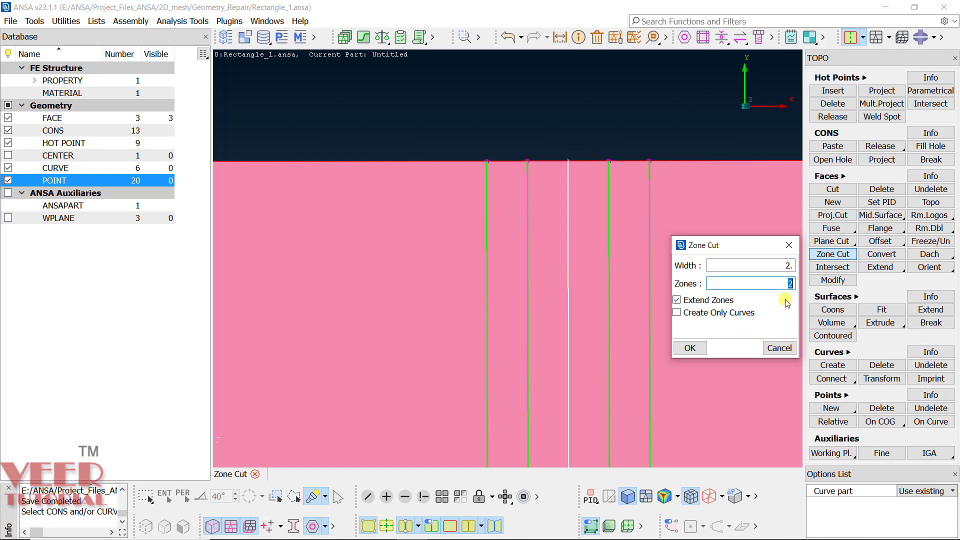
click(775, 265)
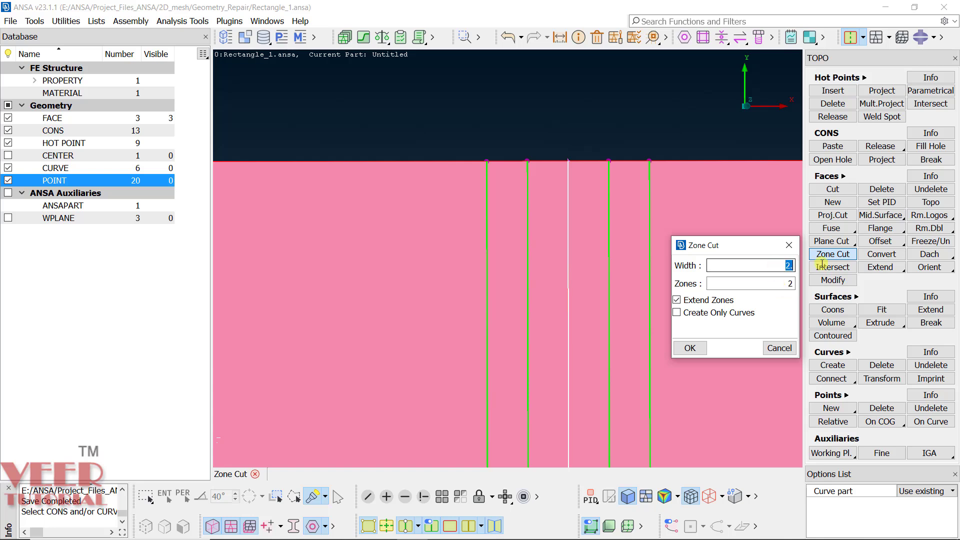
text(3)
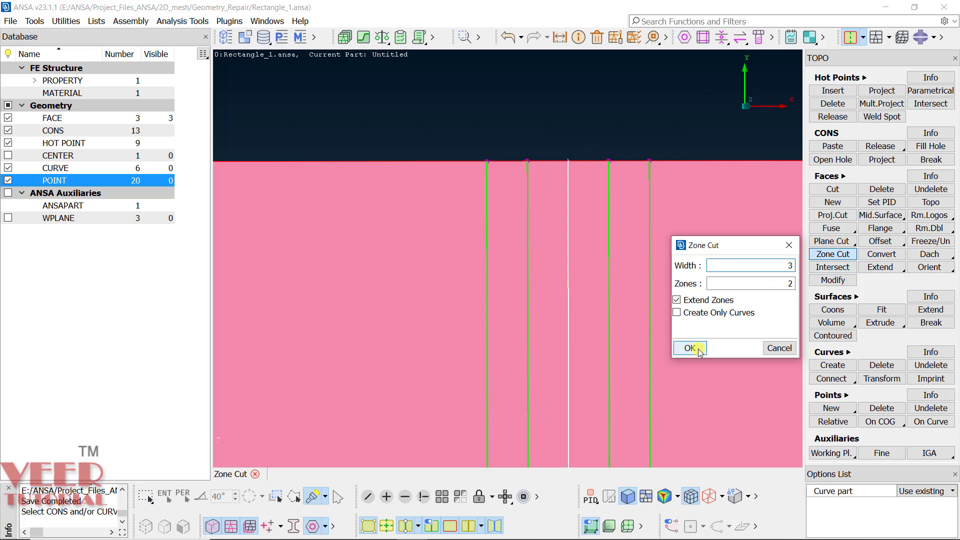
click(694, 350)
scroll(476, 229, down, 5)
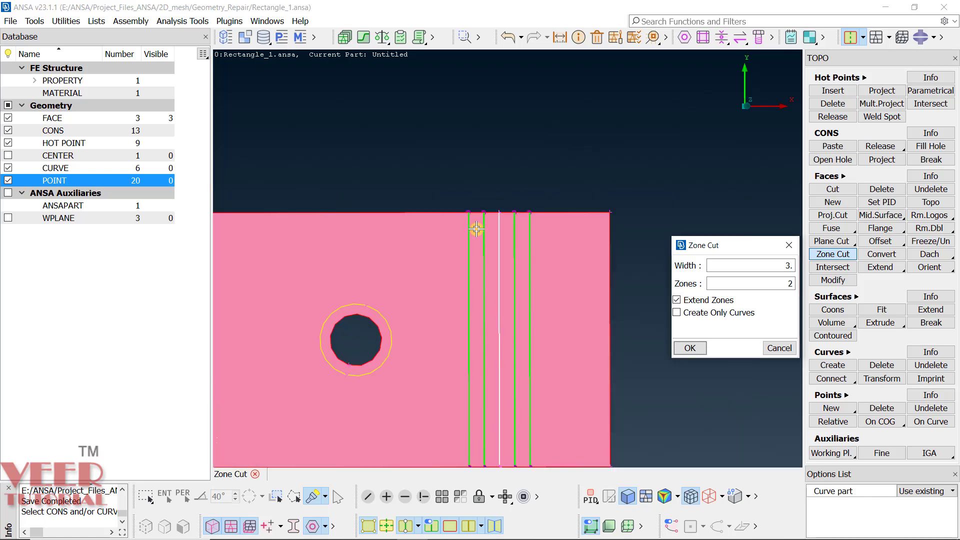
scroll(479, 230, up, 3)
click(777, 349)
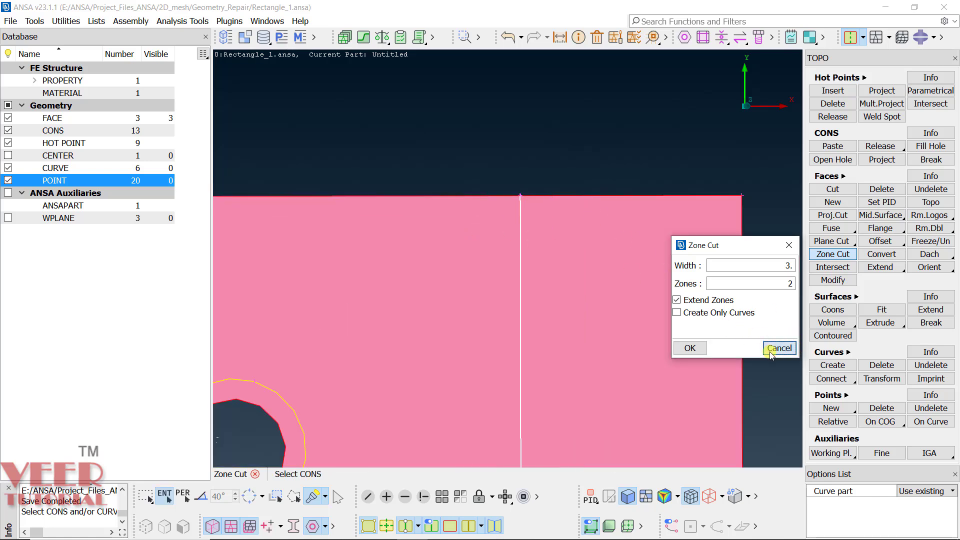
click(778, 349)
scroll(562, 182, down, 5)
scroll(542, 197, up, 3)
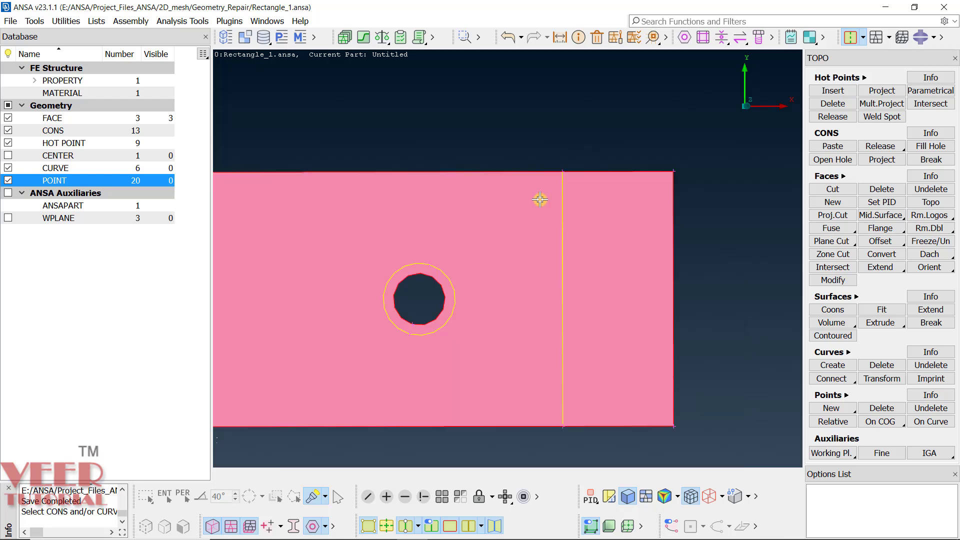
Step: Turn on the display of points and curves, and delete all points on the plate
scroll(660, 233, down, 3)
scroll(661, 233, up, 3)
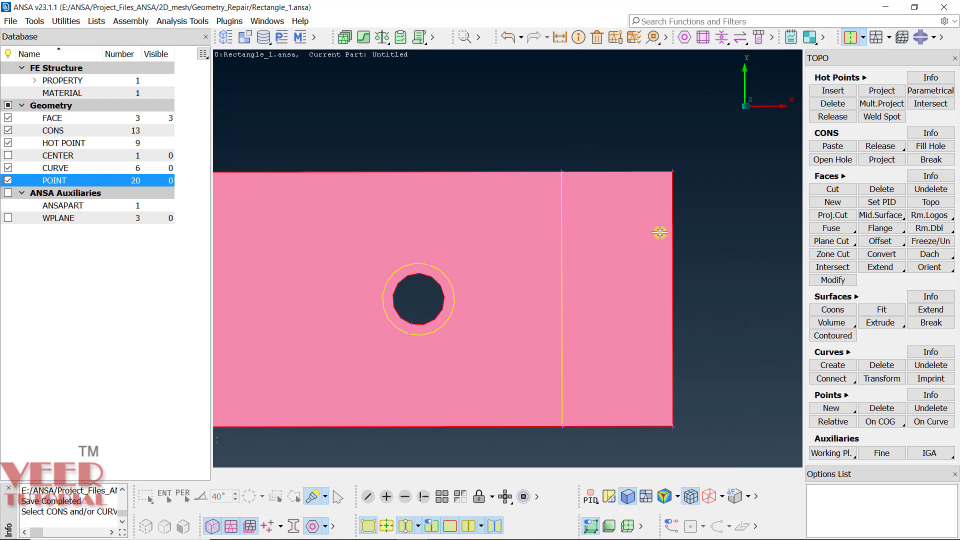
scroll(660, 232, down, 3)
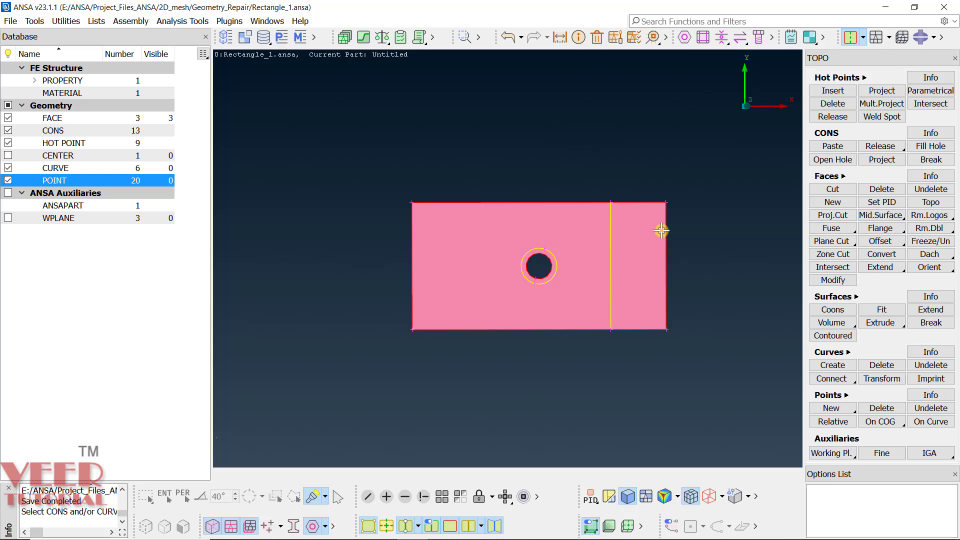
click(670, 528)
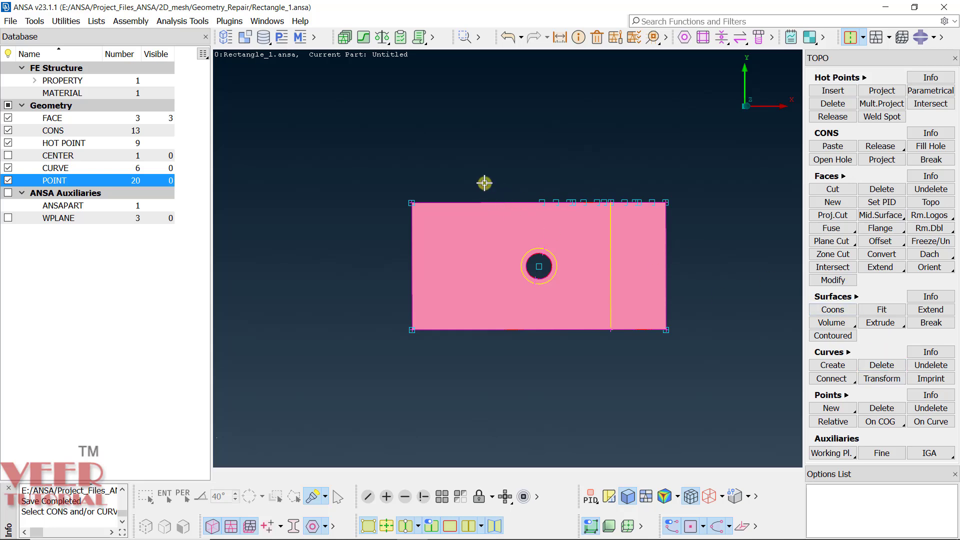
click(884, 414)
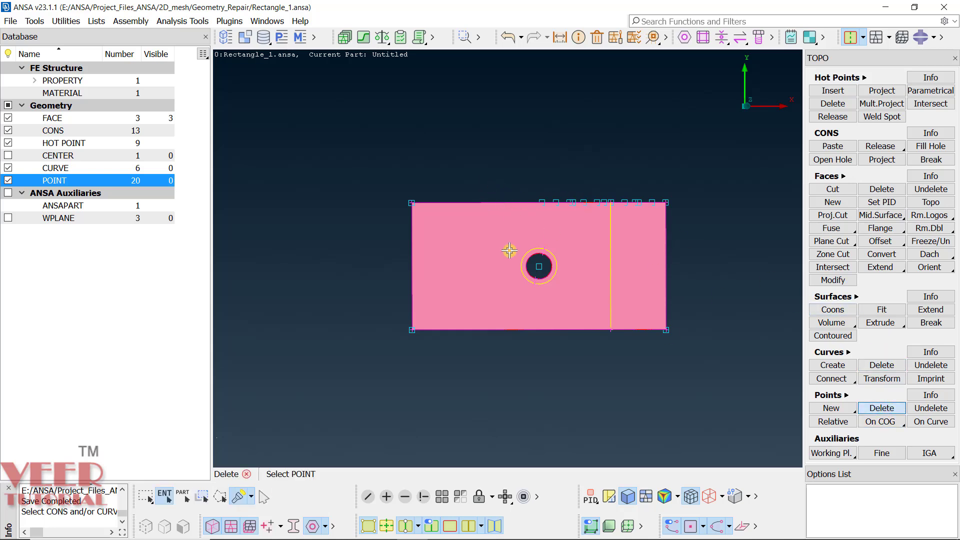
drag(330, 132, 712, 391)
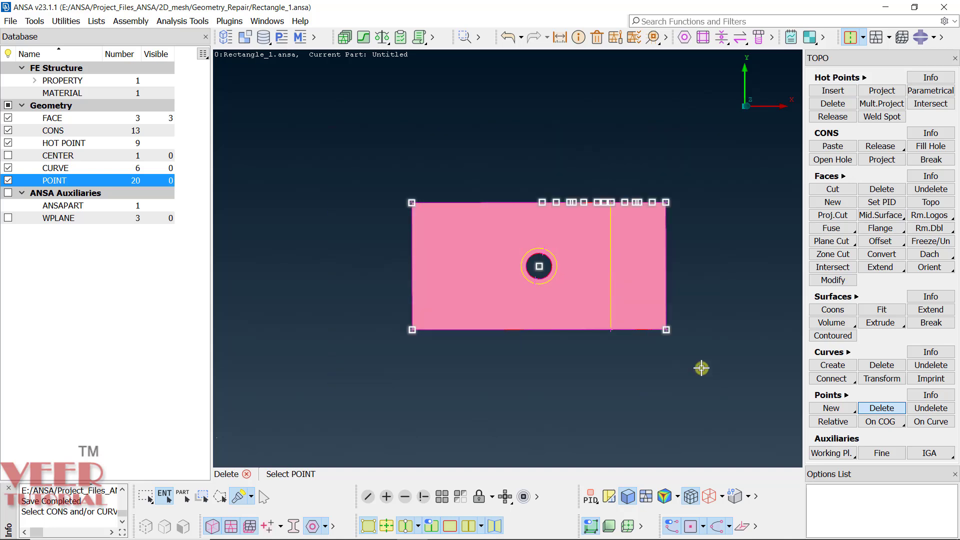
middle_click(626, 135)
click(600, 173)
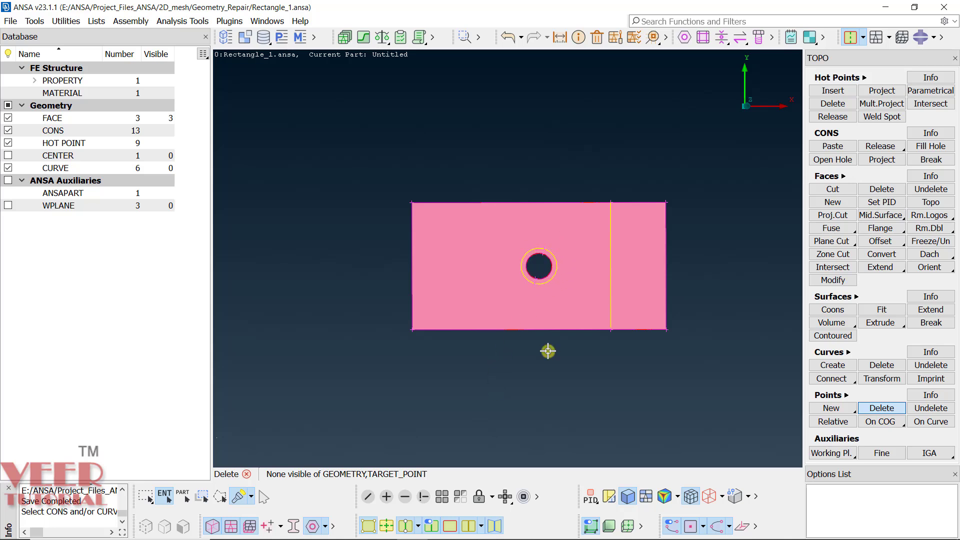
click(898, 424)
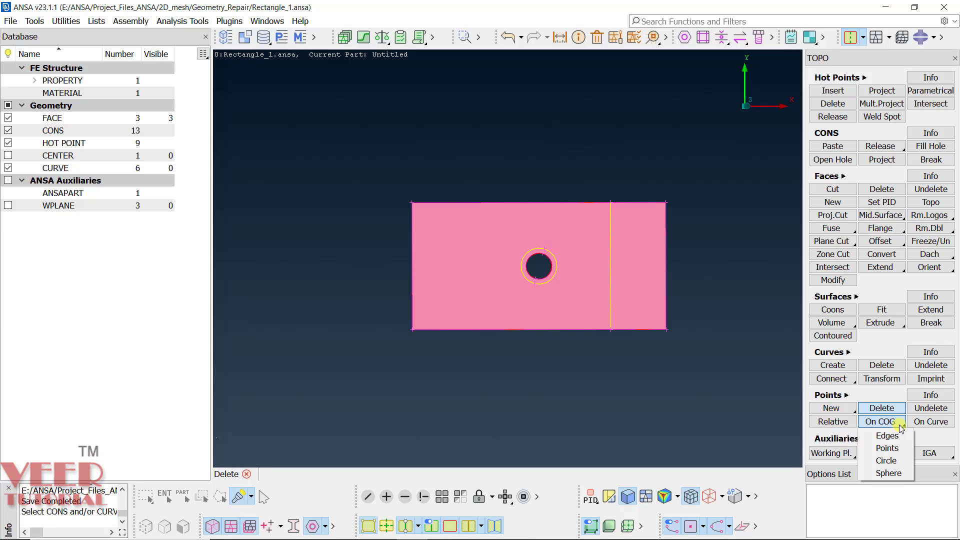
click(898, 460)
scroll(545, 260, up, 5)
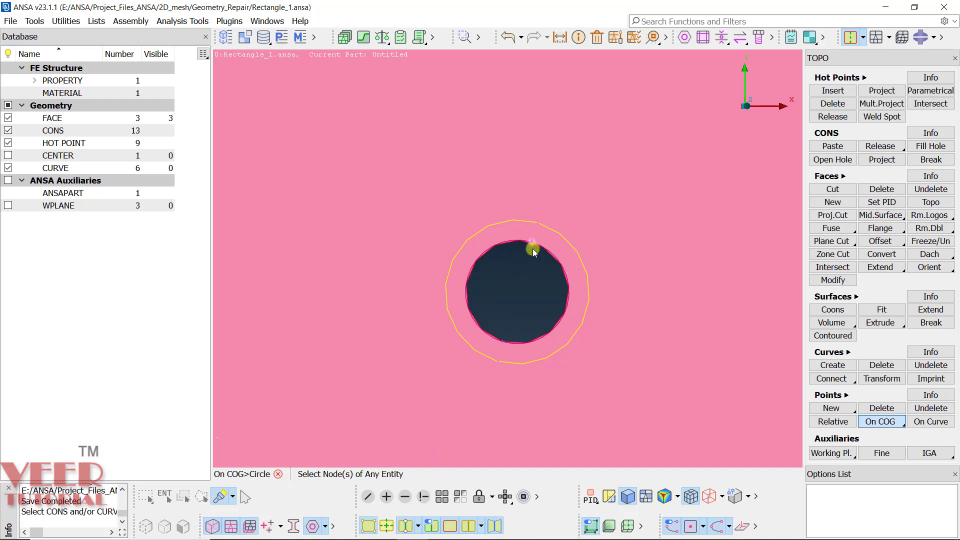
Step: Create a point at the hole's centre with On COG Edges using the hole's edge, and close the Holes Auto-Selection dialog
click(881, 422)
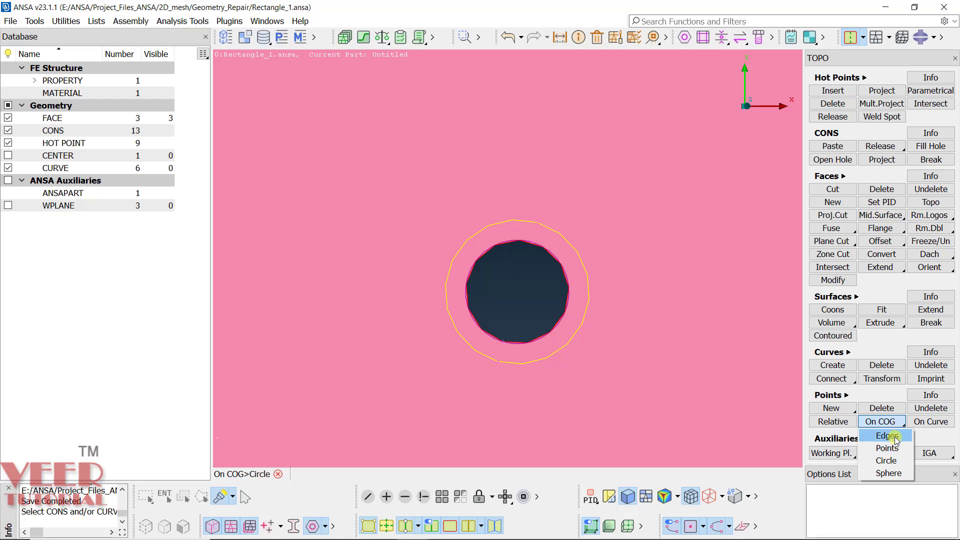
click(895, 437)
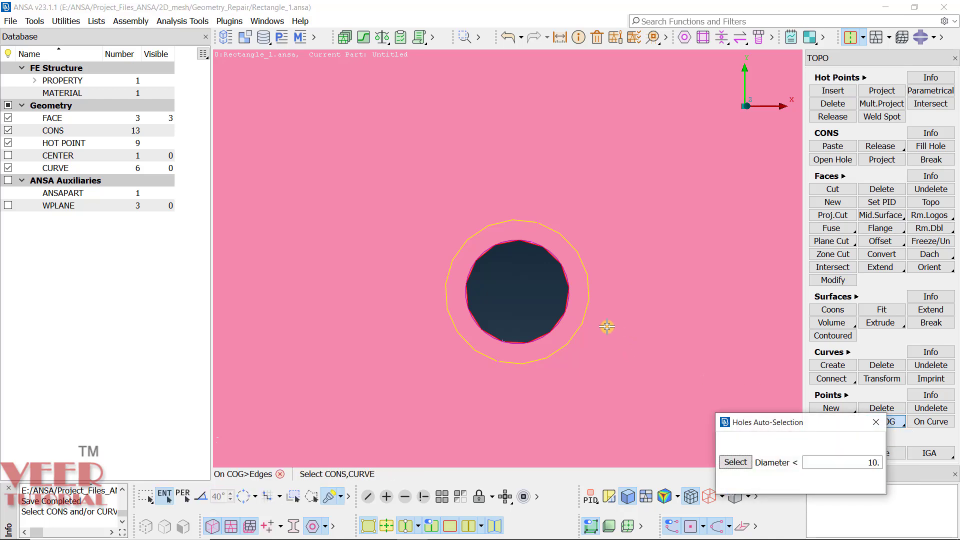
click(504, 246)
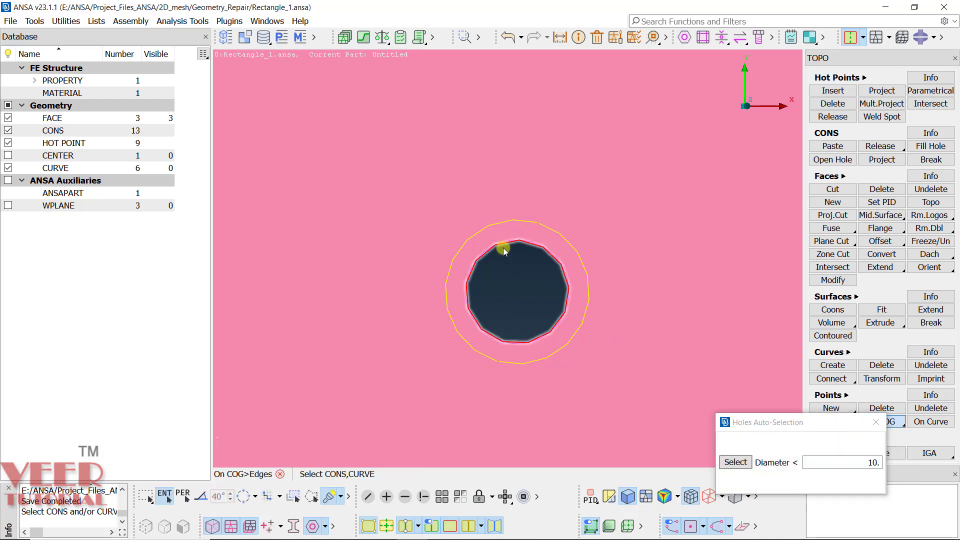
middle_click(599, 307)
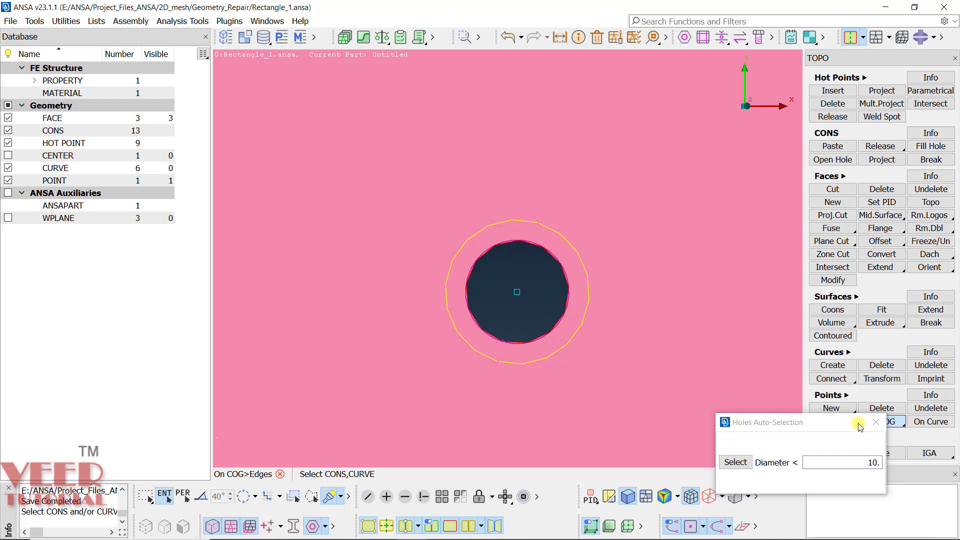
click(875, 423)
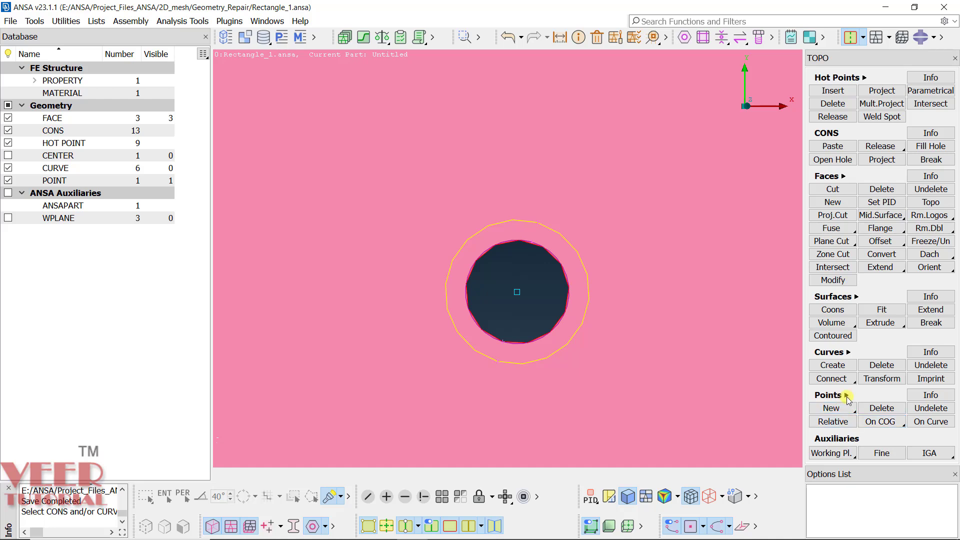
scroll(381, 244, down, 4)
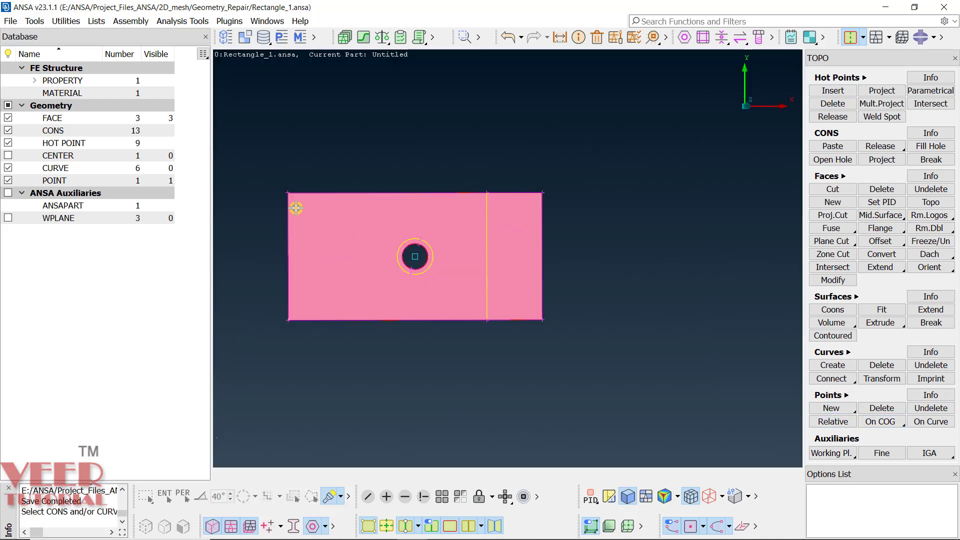
Step: Create a Relative point directly on the hot point at the plate's upper-right corner, and close the Relative Points dialog
scroll(297, 208, up, 1)
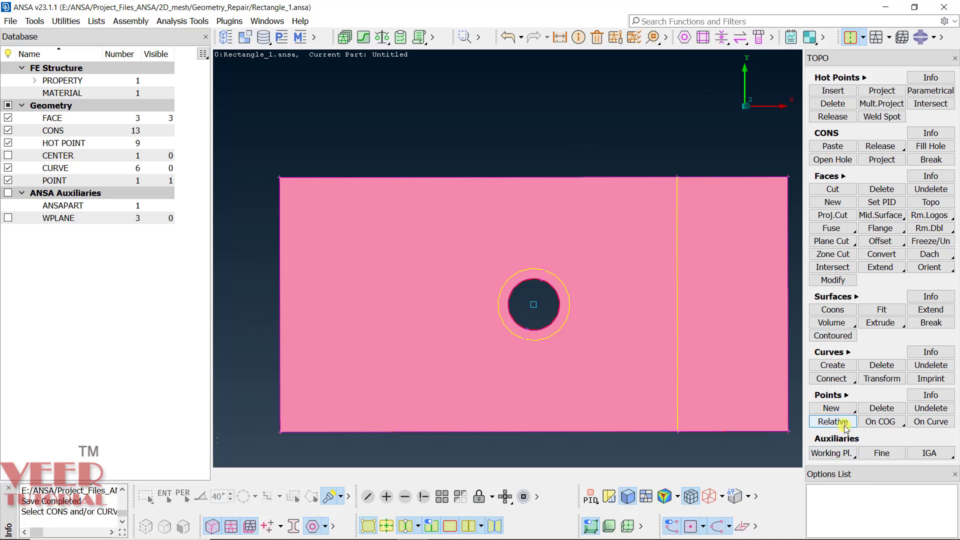
scroll(586, 290, down, 2)
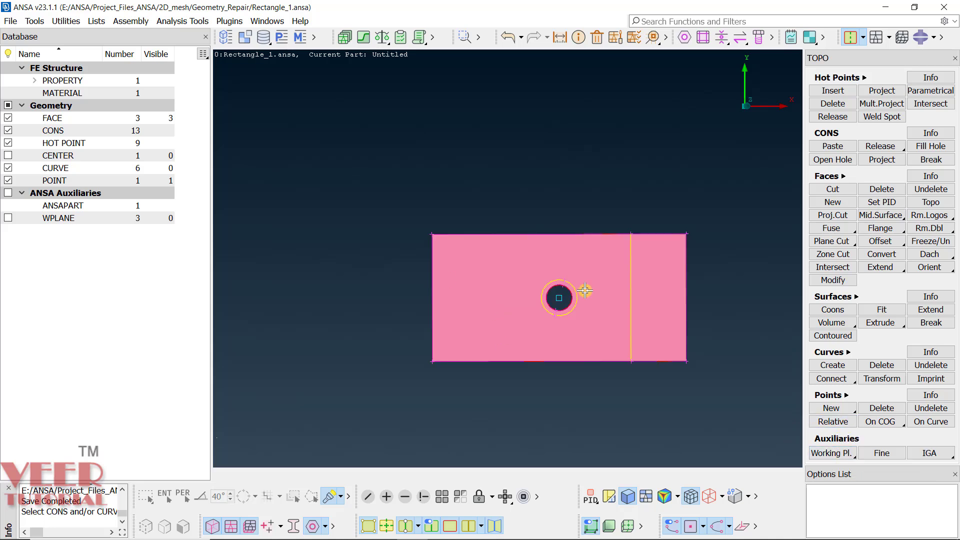
scroll(610, 280, down, 1)
scroll(620, 294, up, 2)
scroll(620, 273, up, 2)
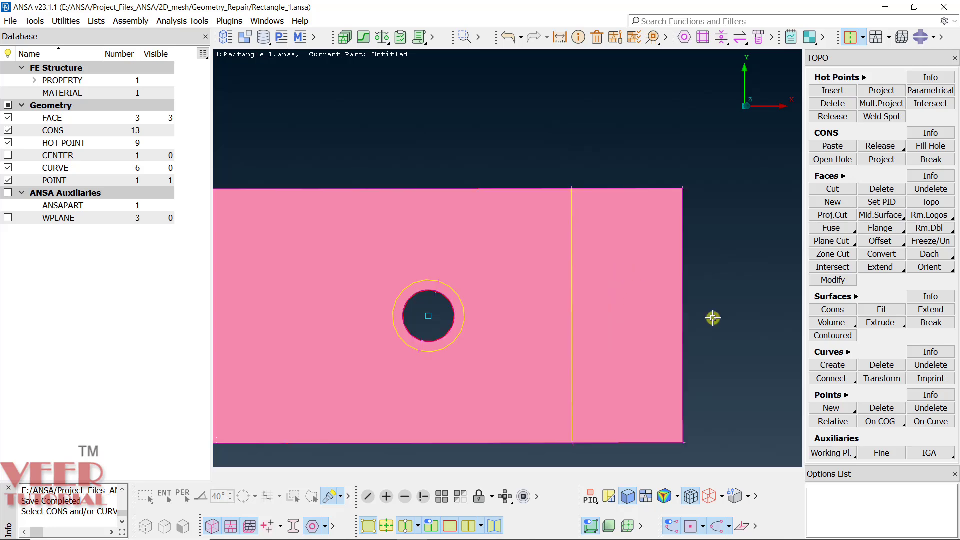
click(833, 422)
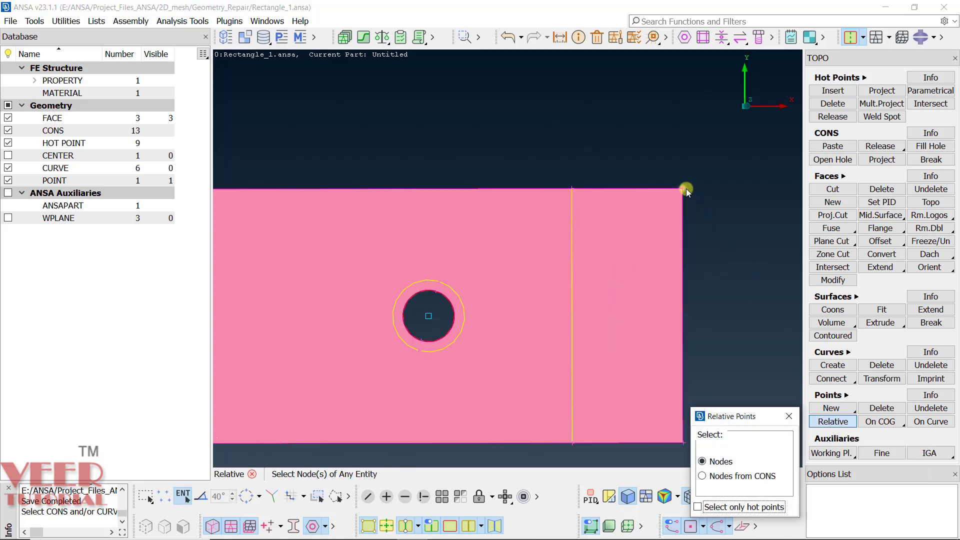
click(685, 188)
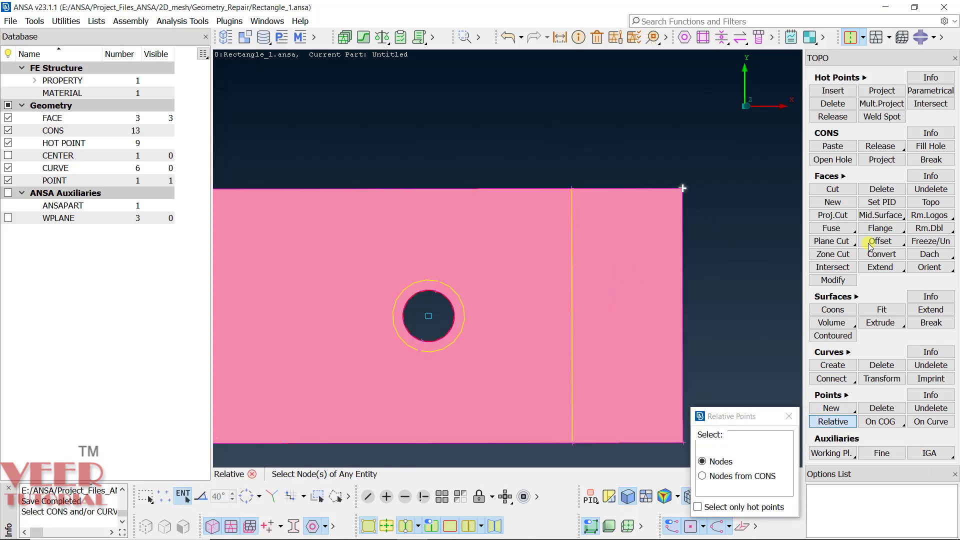
middle_click(740, 278)
click(698, 381)
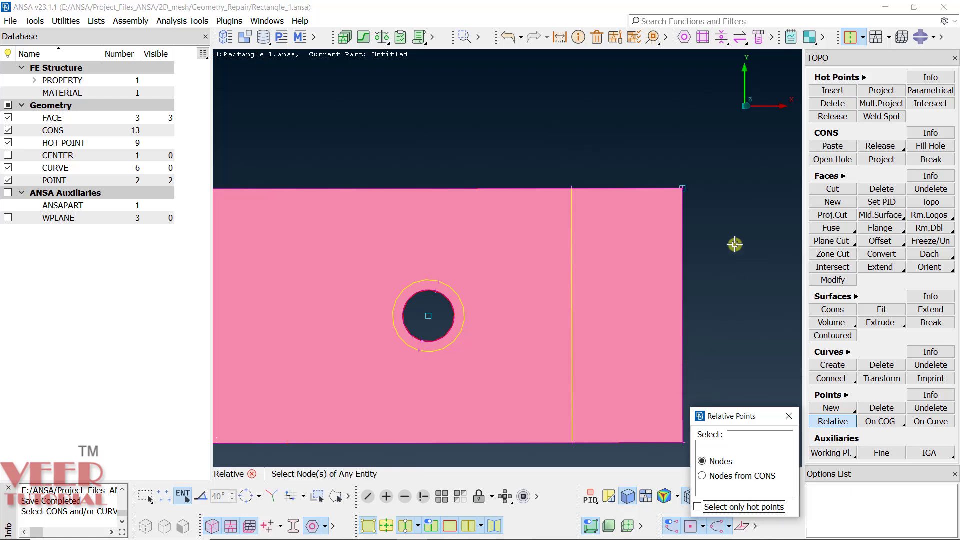
scroll(678, 183, up, 4)
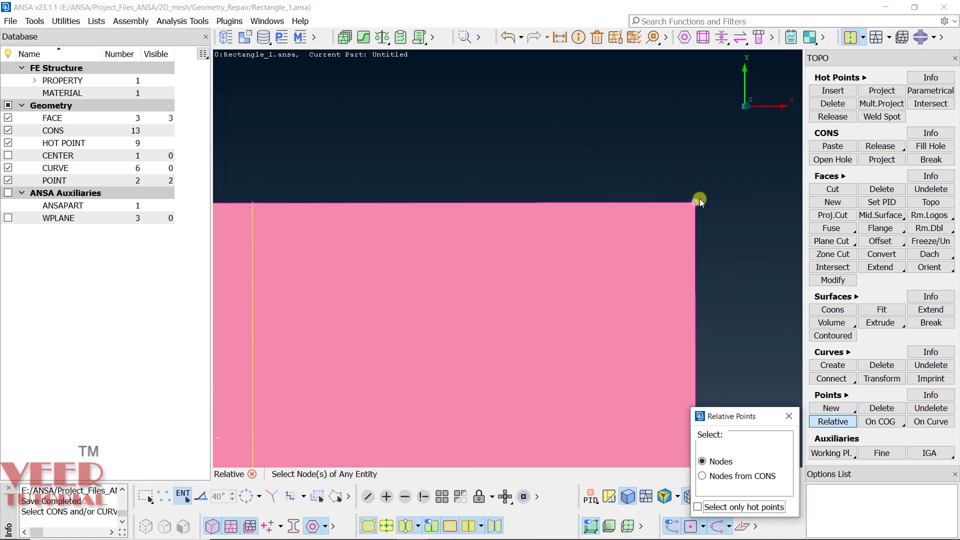
scroll(611, 189, down, 2)
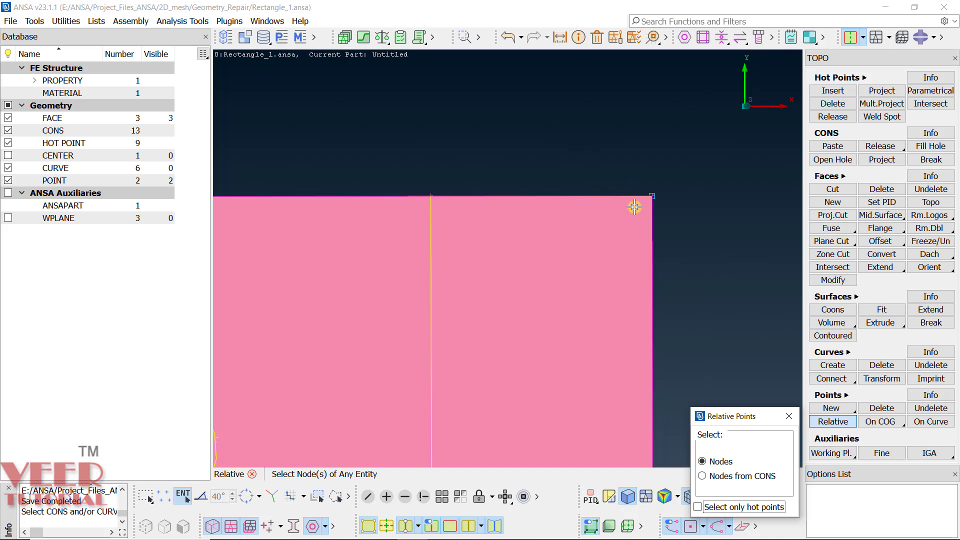
click(788, 418)
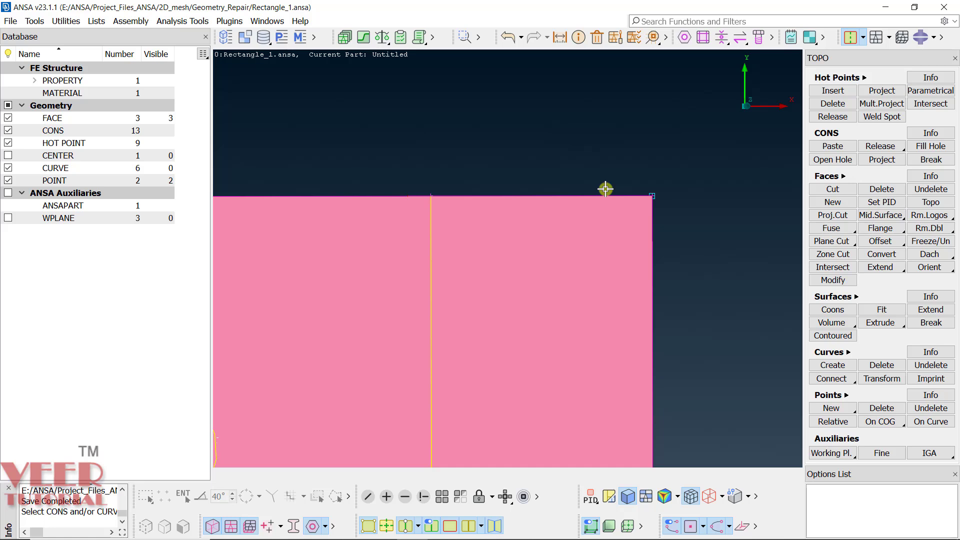
Step: Create a Relative point on the upper edge at a distance of 5 from the upper-right corner toward the vertical cut line, and close the dialog
click(842, 424)
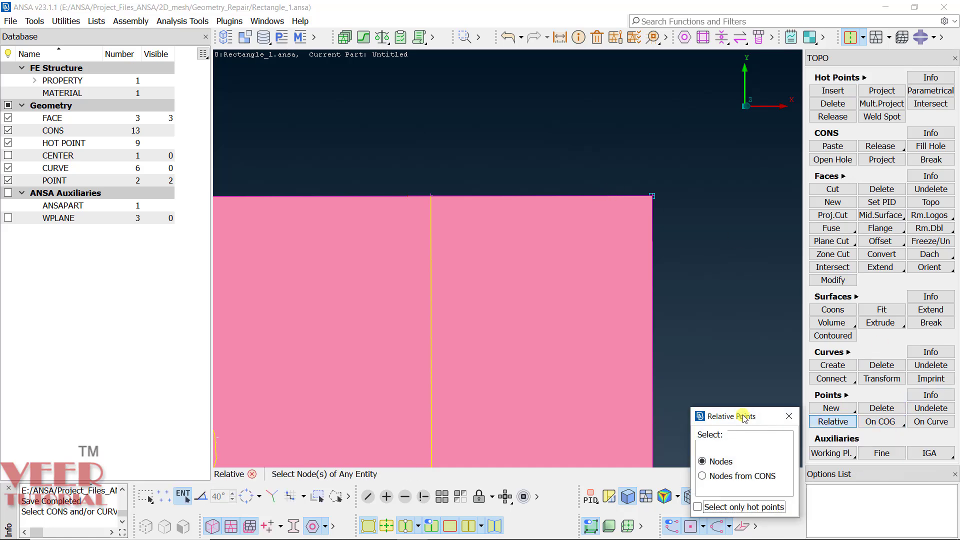
click(651, 198)
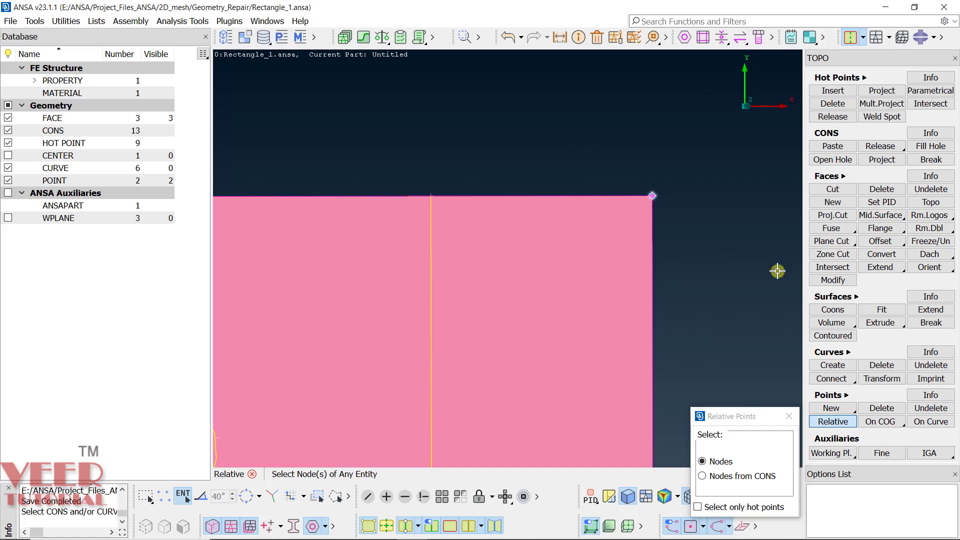
middle_click(727, 277)
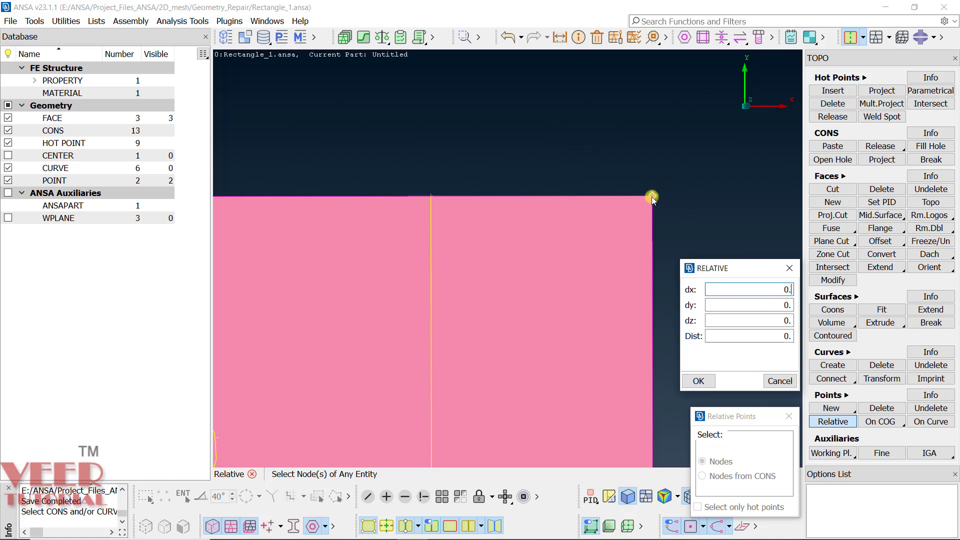
click(652, 196)
click(428, 199)
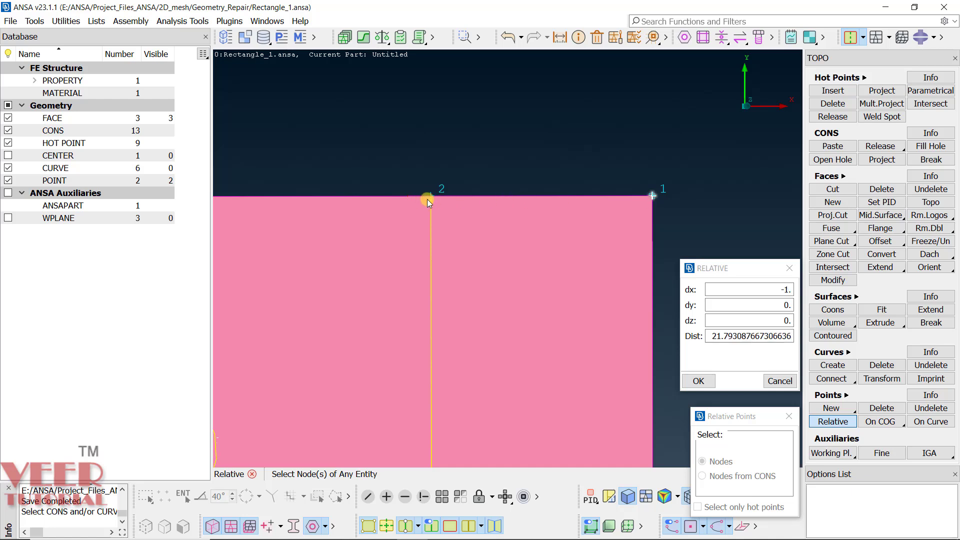
triple_click(720, 336)
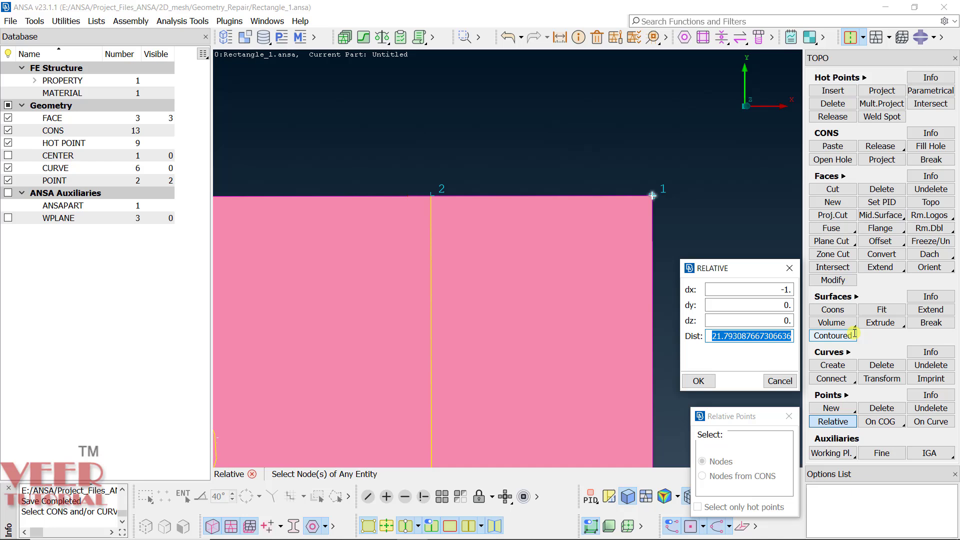
text(5)
click(699, 381)
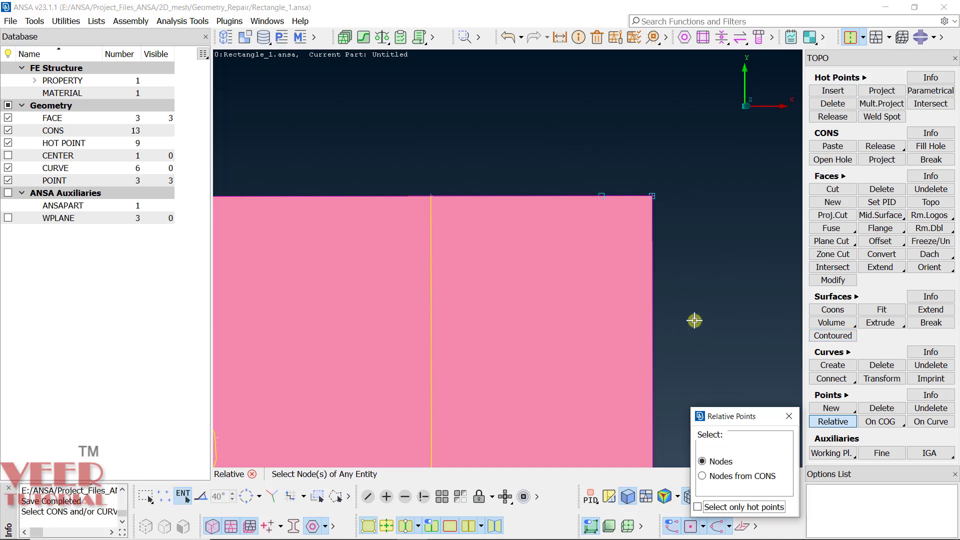
scroll(615, 189, up, 5)
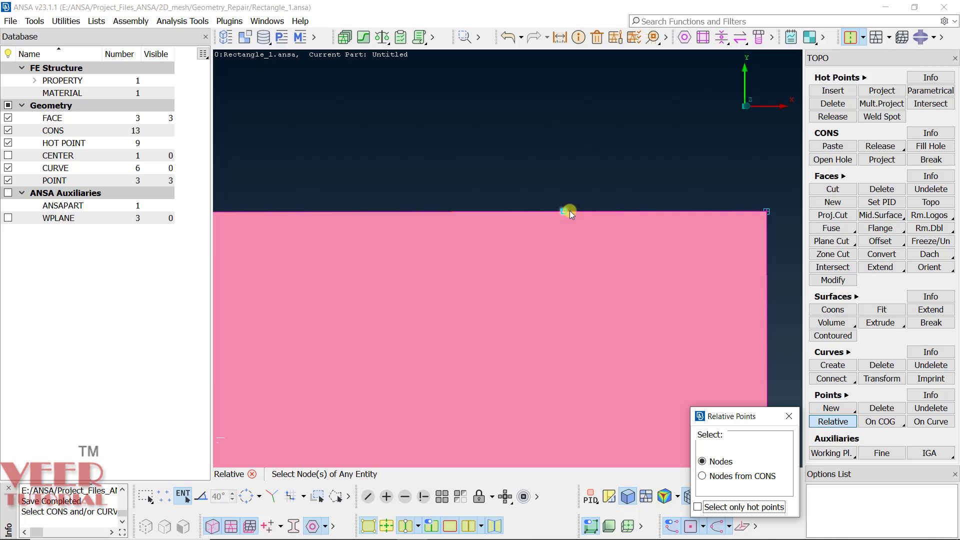
click(789, 417)
scroll(527, 242, up, 2)
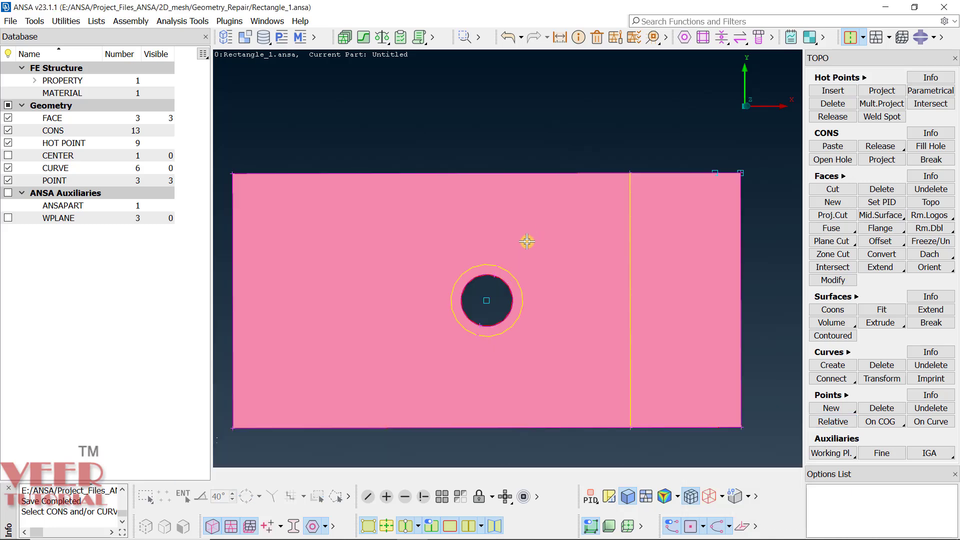